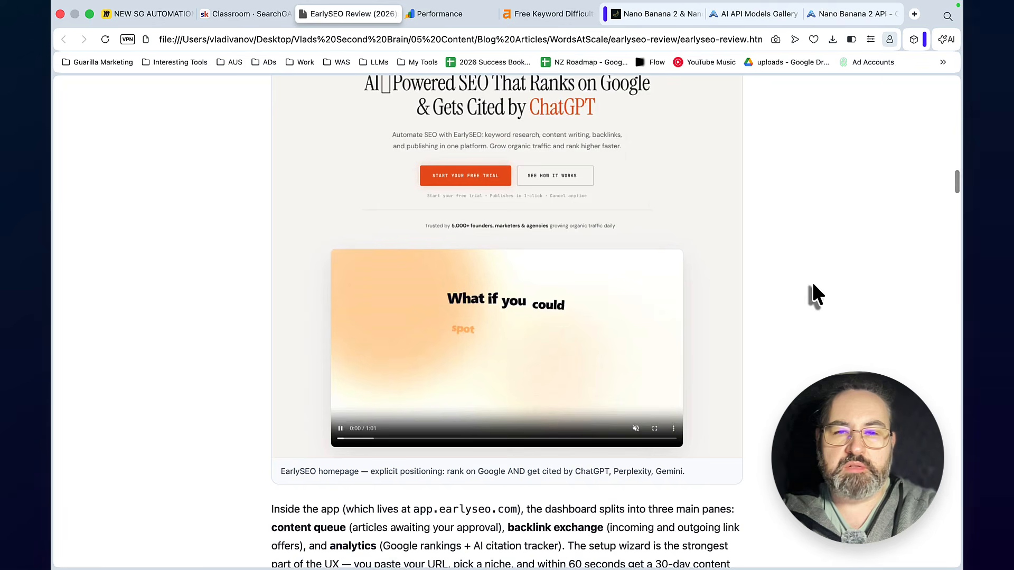
# Go through the EarlySEO review article down to its manual-content cost calculator and adjust the hours per article
pyautogui.scroll(-13, 814, 285)
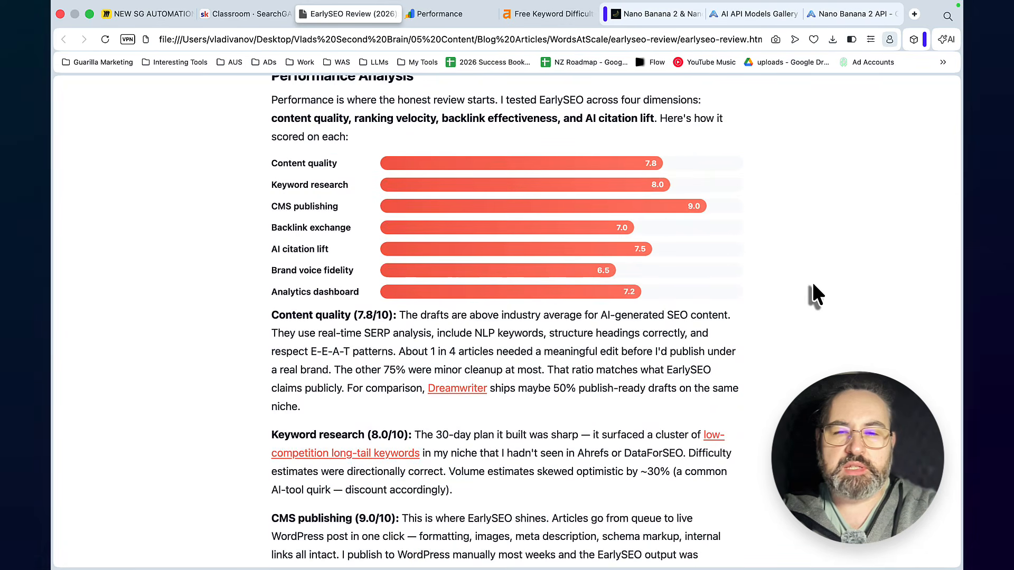
pyautogui.scroll(-18, 813, 285)
pyautogui.scroll(-15, 813, 286)
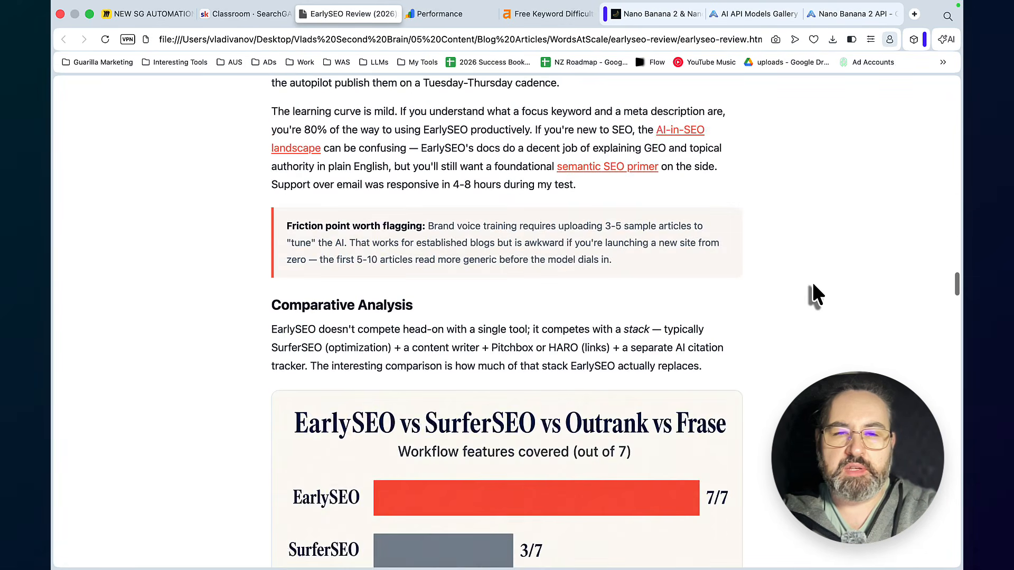
pyautogui.scroll(-18, 698, 262)
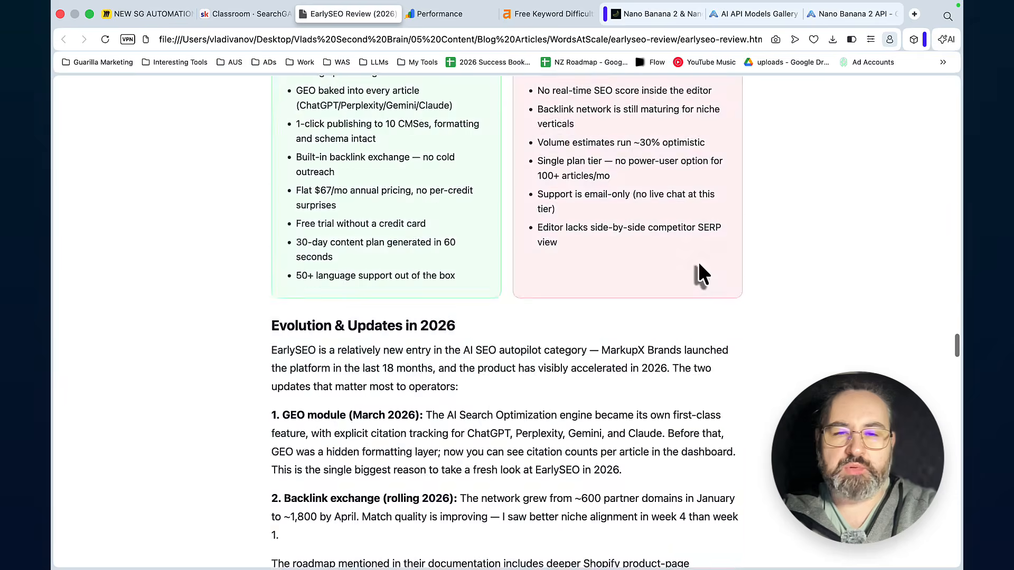
pyautogui.click(708, 168)
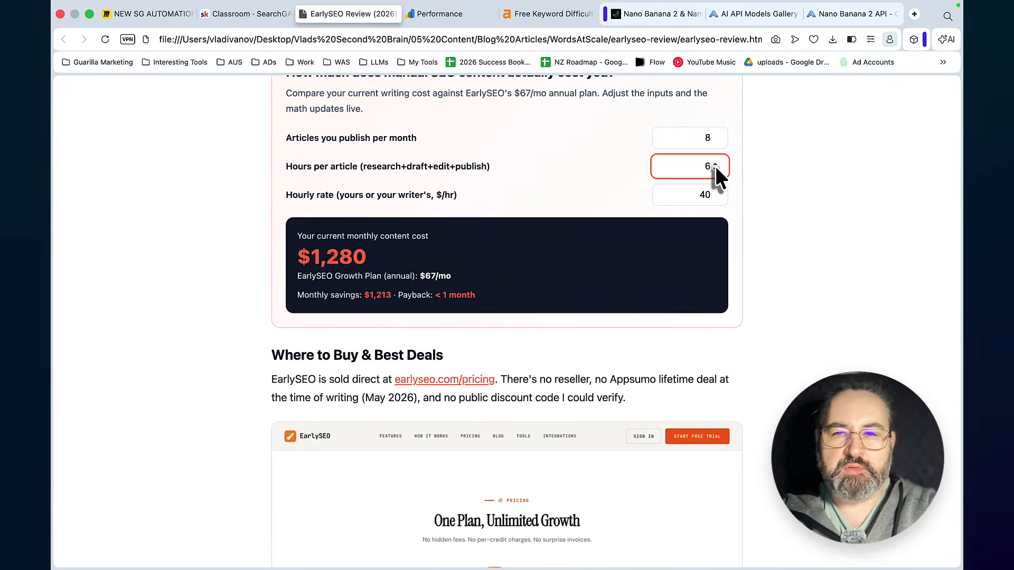
pyautogui.click(715, 169)
# Examine the rest of the EarlySEO review, including the integrations and key metrics sections, and return to its title and hero image
pyautogui.scroll(-15, 747, 263)
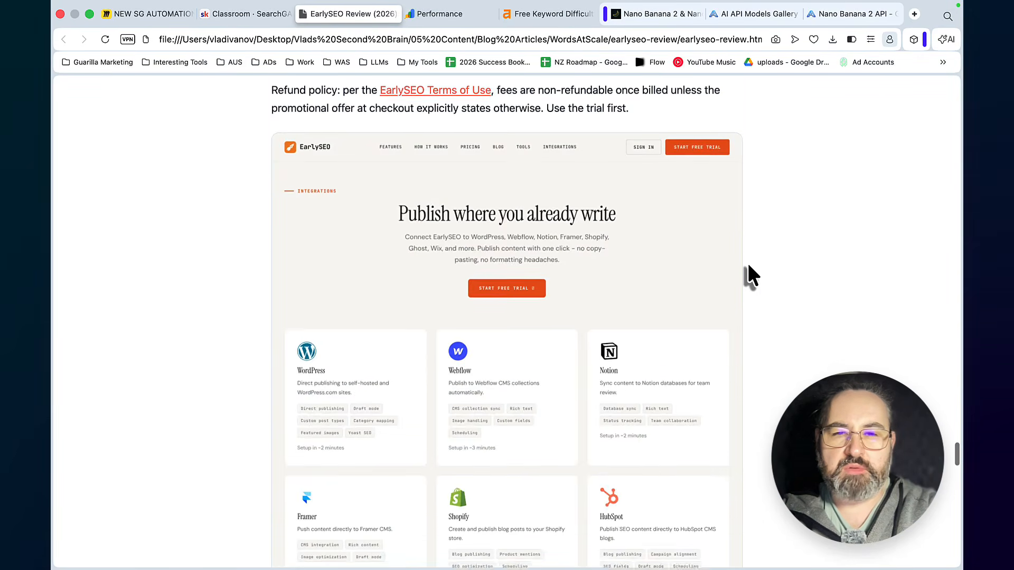
pyautogui.scroll(-3, 747, 266)
pyautogui.scroll(3, 747, 266)
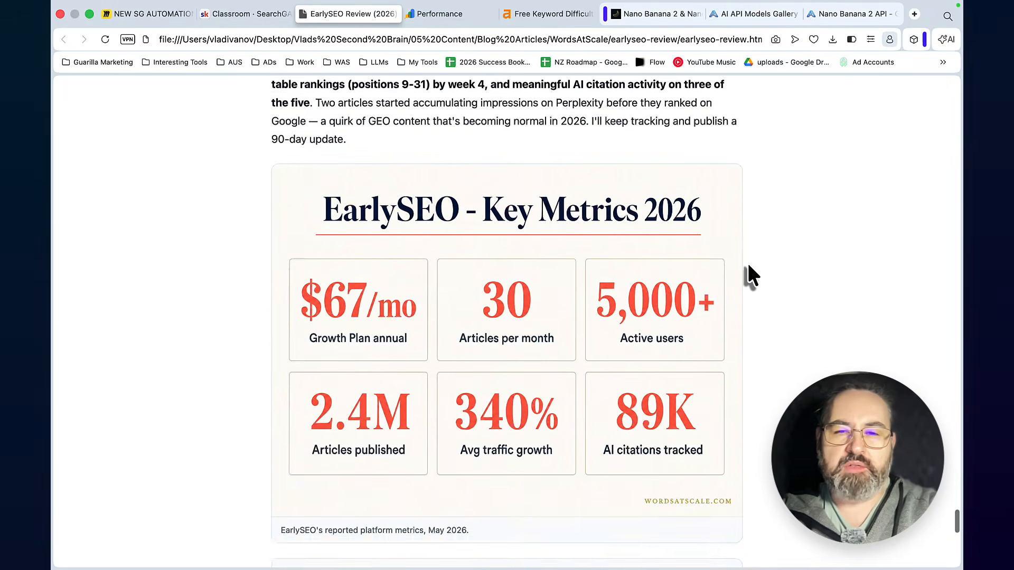
pyautogui.scroll(-10, 747, 266)
pyautogui.scroll(-2, 748, 266)
pyautogui.scroll(15, 748, 266)
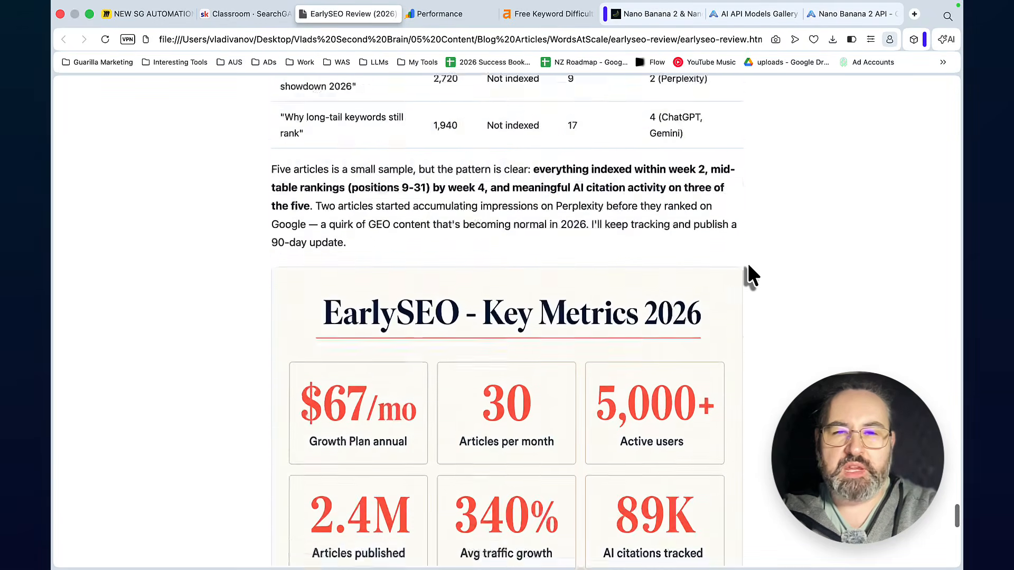
pyautogui.scroll(15, 748, 266)
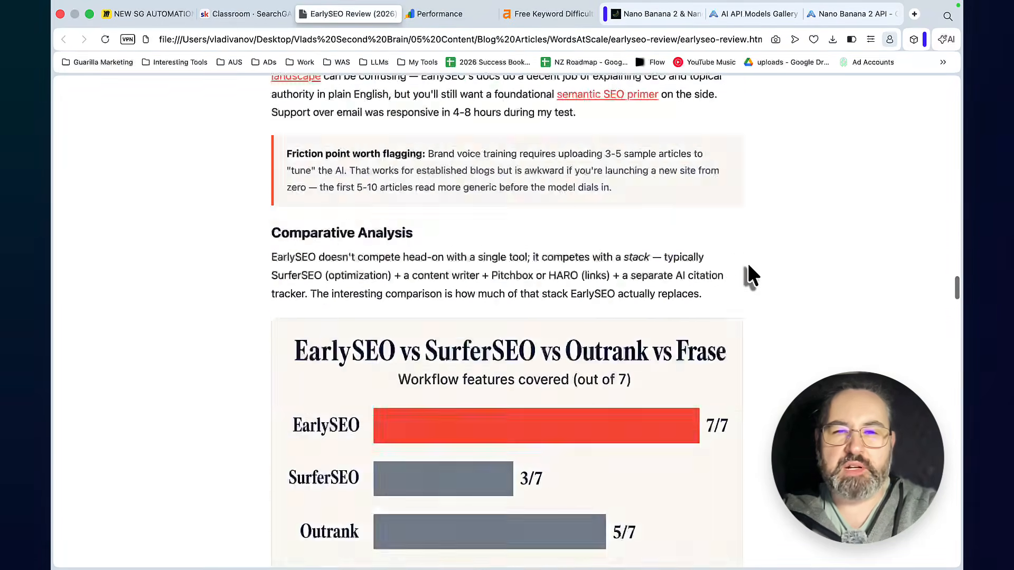
pyautogui.scroll(20, 749, 266)
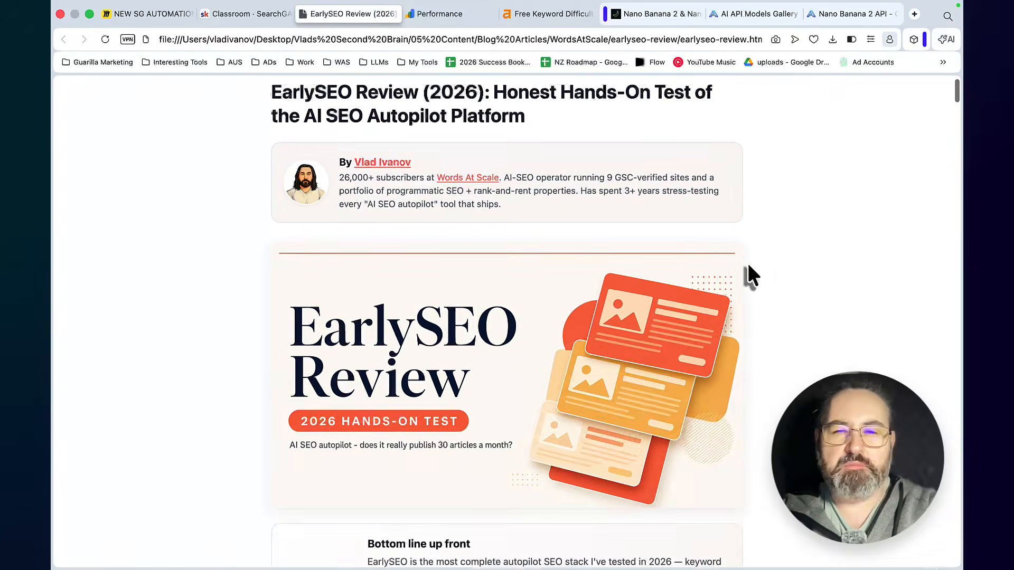
pyautogui.scroll(-1, 748, 265)
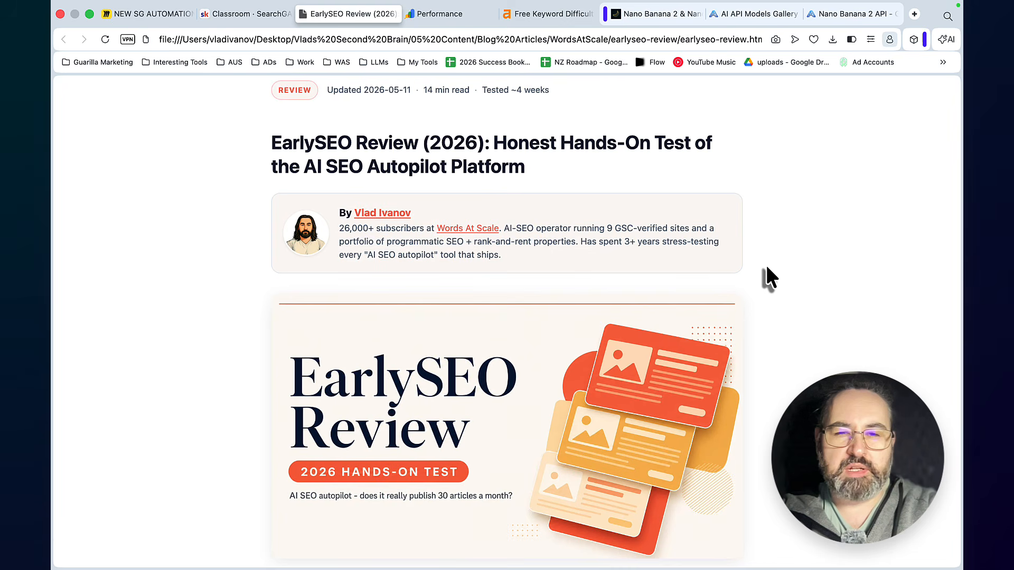
pyautogui.scroll(-10, 708, 295)
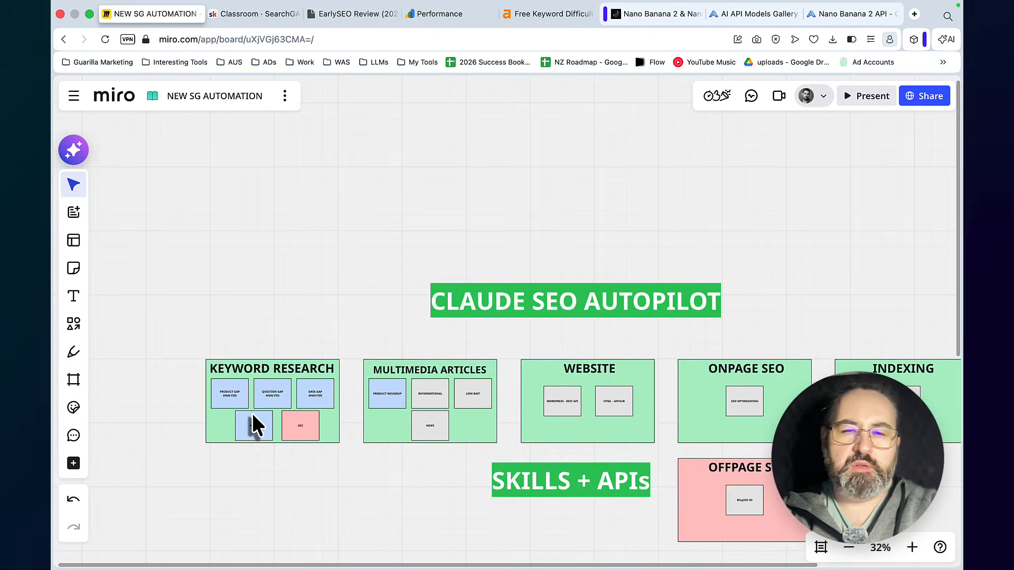
# Switch to the NEW SG AUTOMATION board in Miro and examine the Keyword Research block and its analysis boxes
pyautogui.scroll(5, 252, 413)
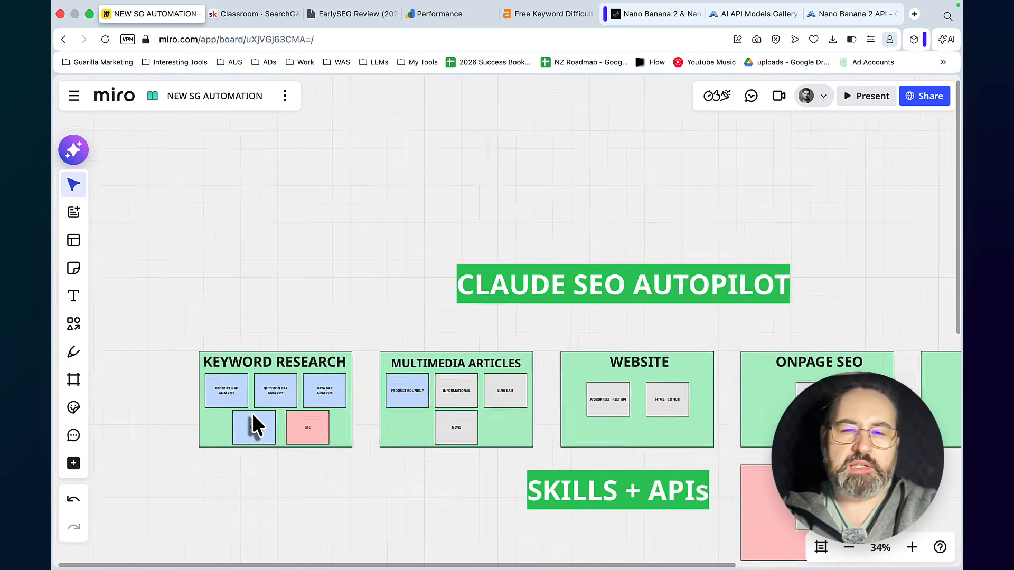
pyautogui.scroll(-3, 252, 413)
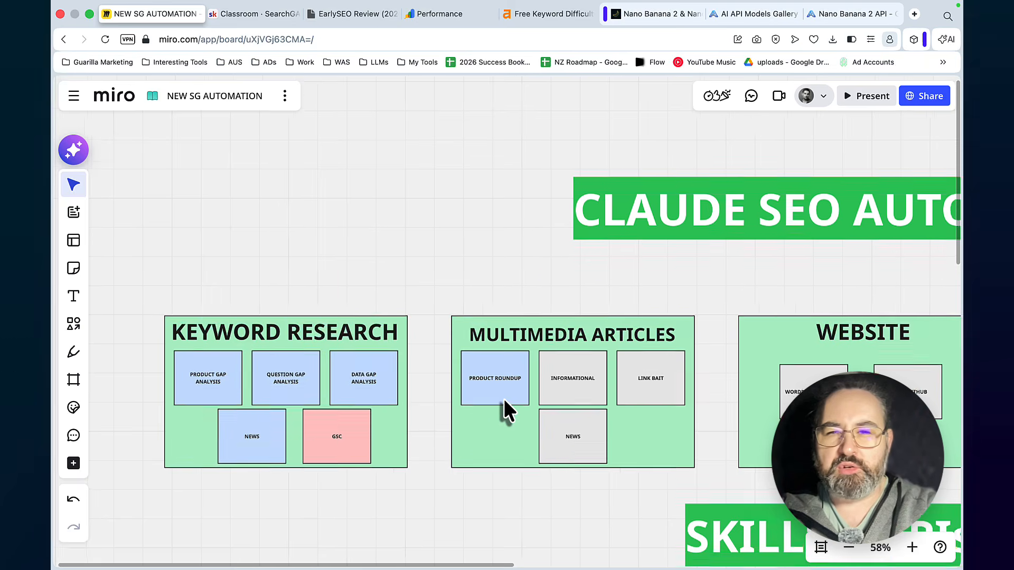
pyautogui.scroll(2, 504, 398)
pyautogui.scroll(-3, 504, 398)
pyautogui.hscroll(-8, 504, 399)
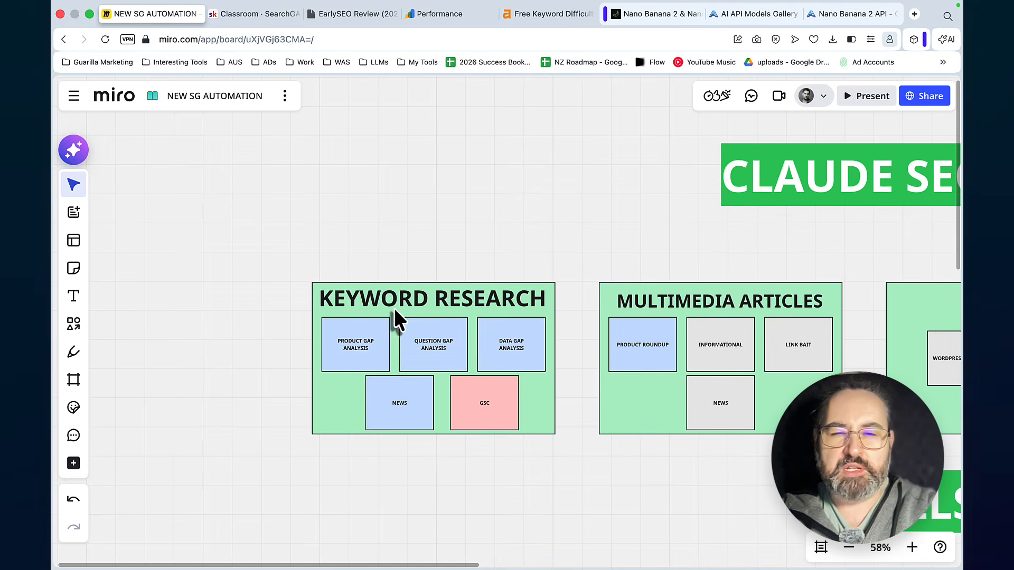
pyautogui.scroll(3, 447, 388)
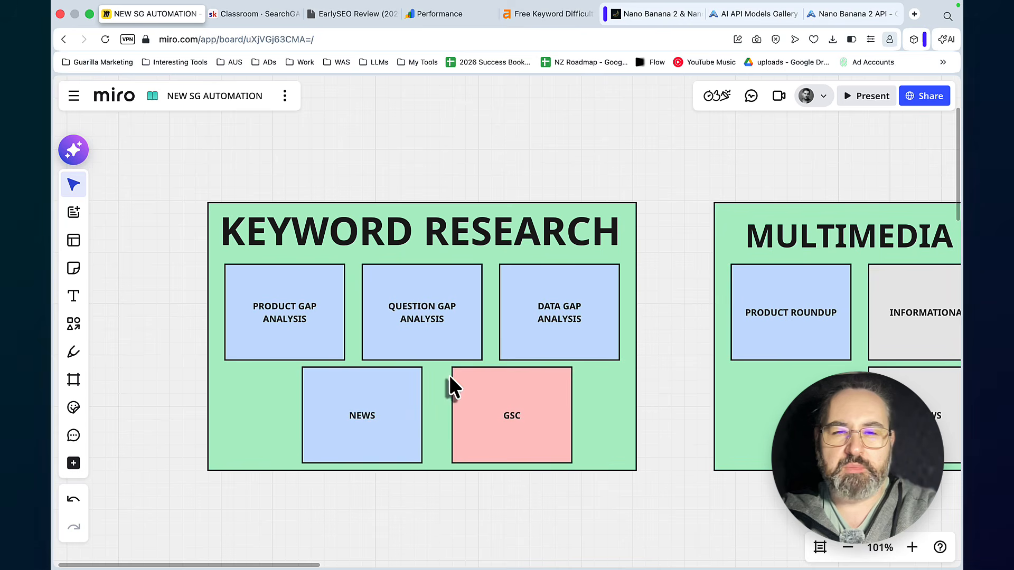
# Examine the Multimedia Articles, Website, Onpage SEO, Indexing and Assembly blocks of the Claude SEO Autopilot diagram
pyautogui.hscroll(6, 439, 458)
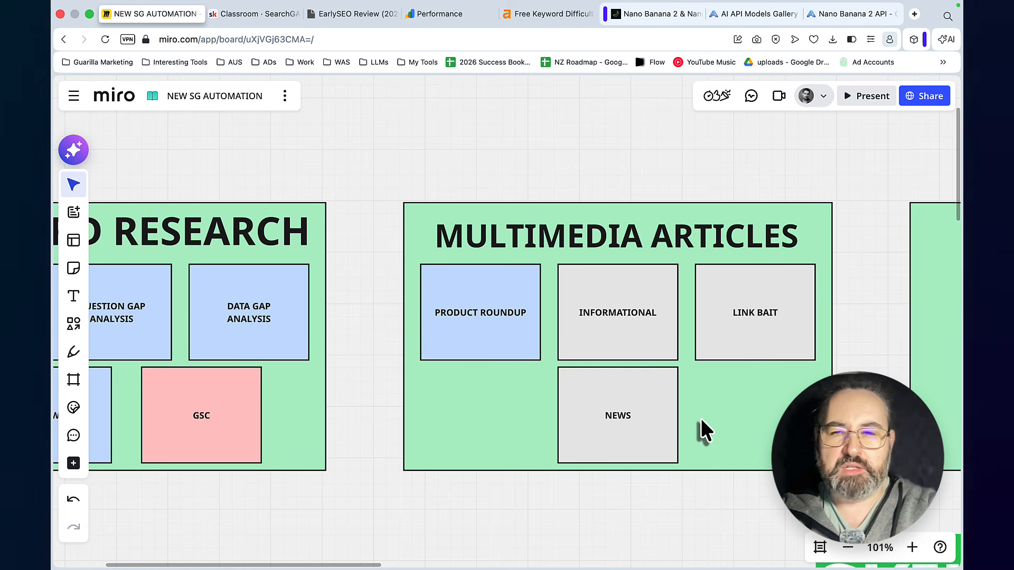
pyautogui.hscroll(2, 702, 418)
pyautogui.scroll(-5, 701, 418)
pyautogui.hscroll(6, 701, 420)
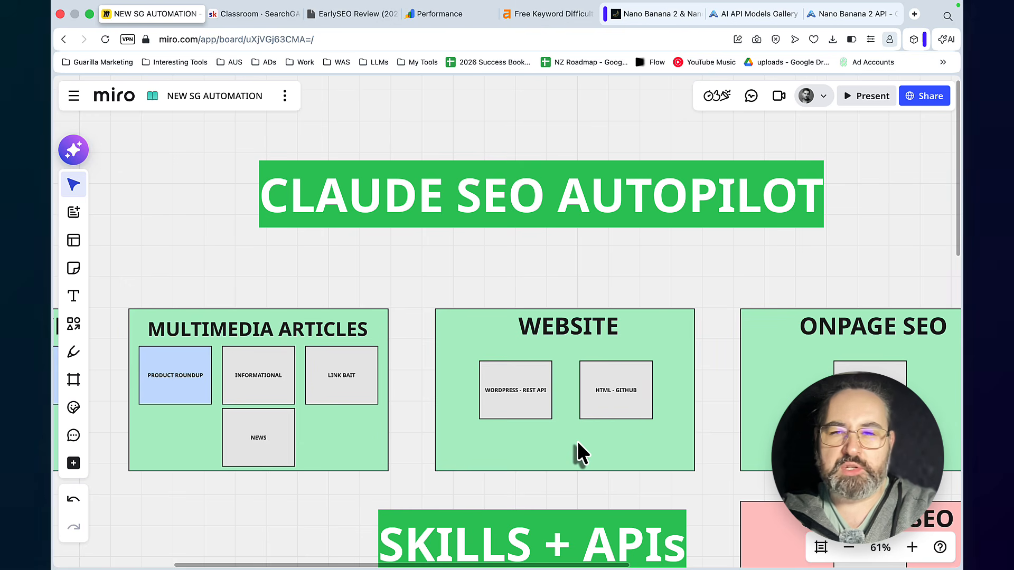
pyautogui.hscroll(15, 578, 442)
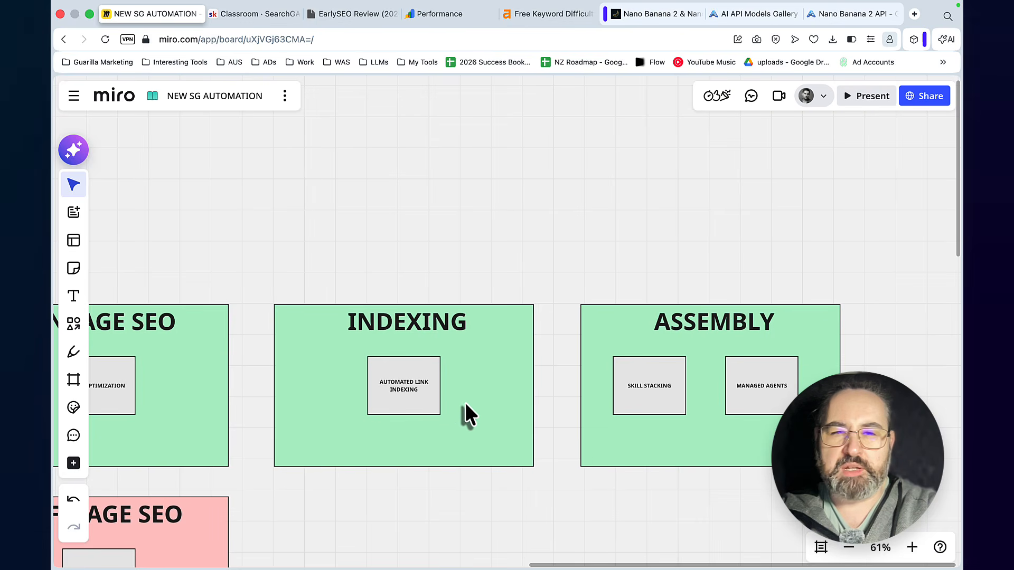
pyautogui.hscroll(-12, 467, 408)
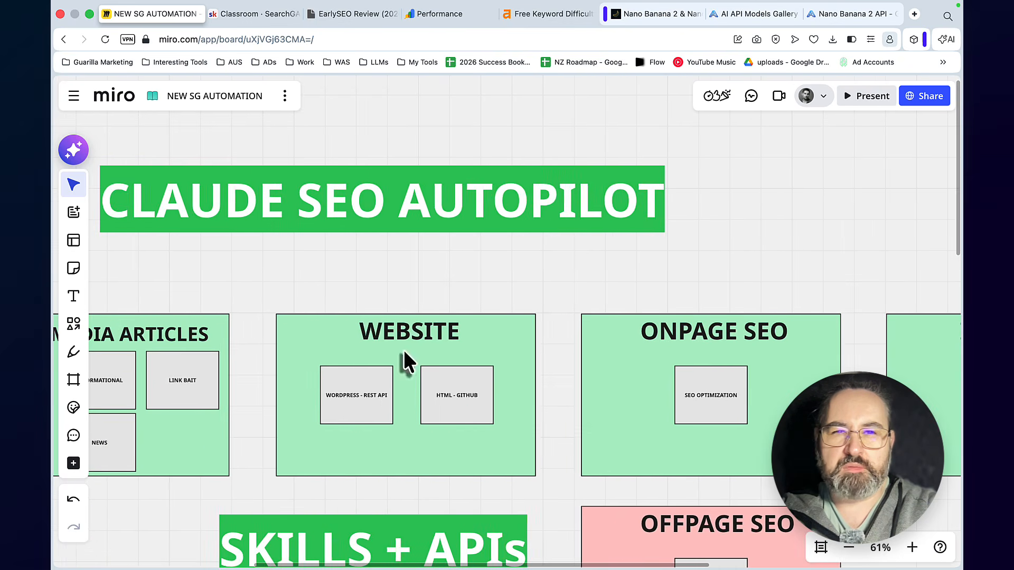
# Open the Claude SEO Autopilot course in the SearchGAP Method classroom on Skool
pyautogui.click(272, 14)
pyautogui.click(698, 326)
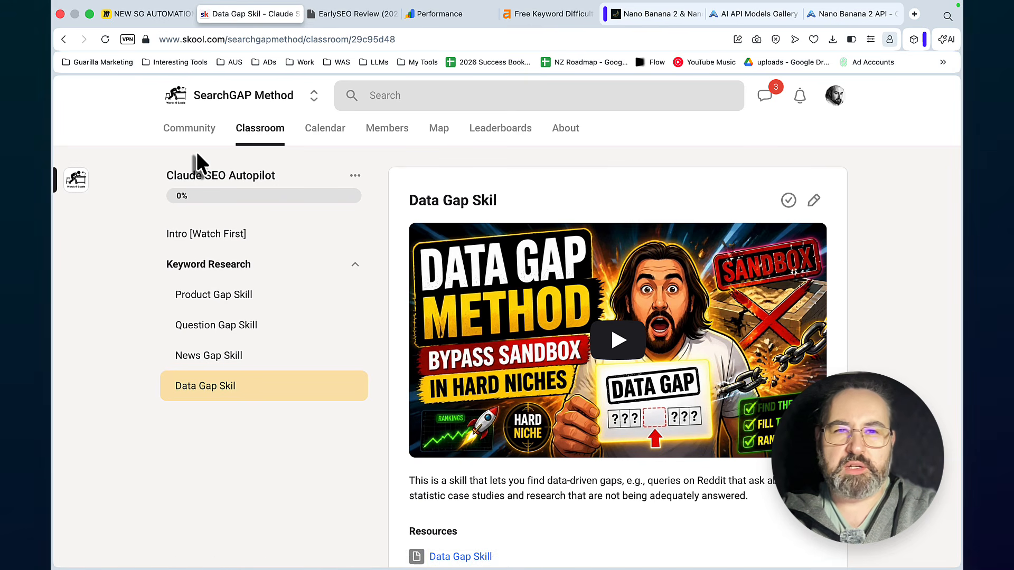
# Compare the detectiondrama.com performance report in Search Console with the Ahrefs keyword difficulty for "ai detector"
pyautogui.click(470, 18)
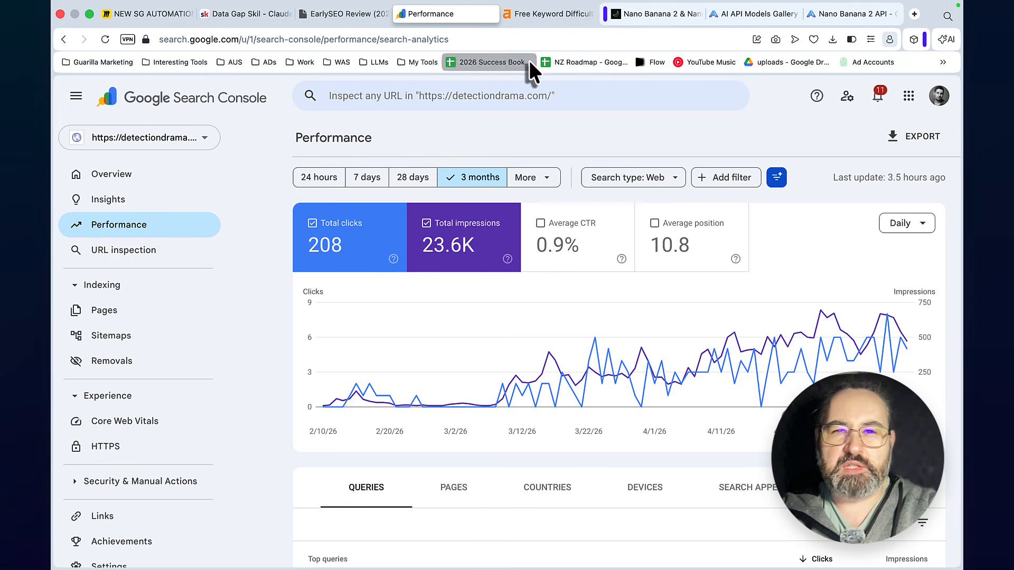
pyautogui.click(532, 14)
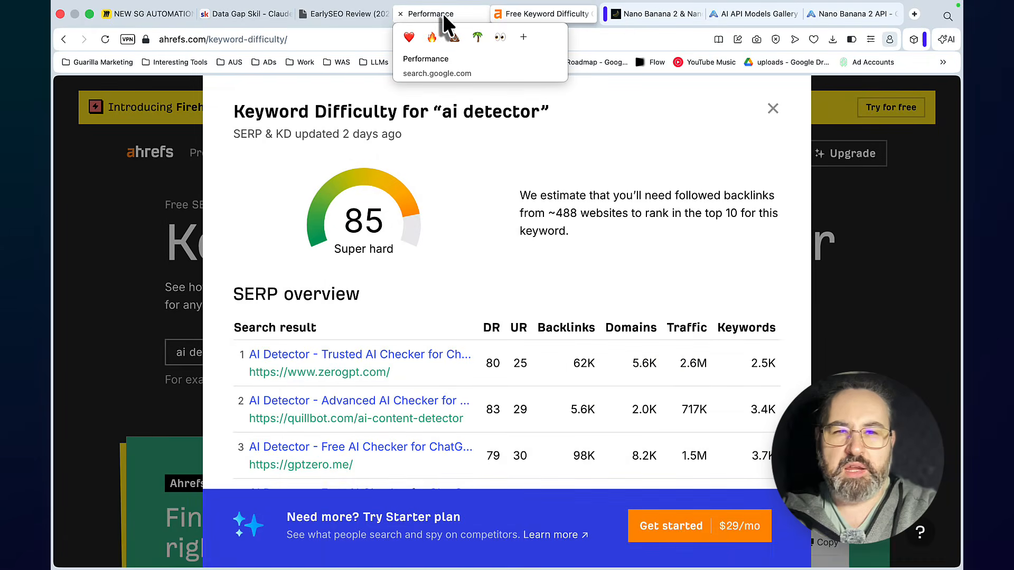
pyautogui.click(435, 13)
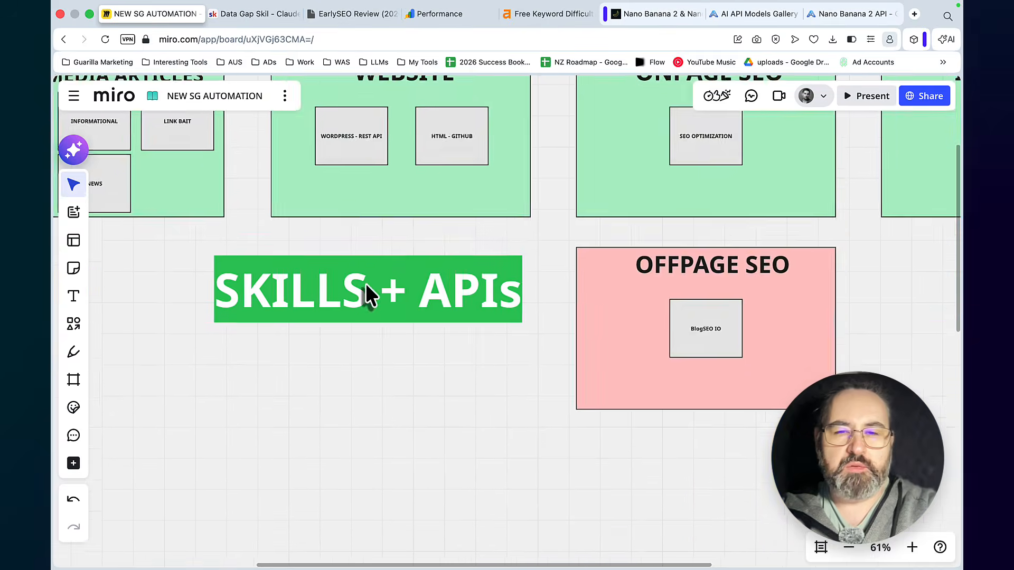
# Go to the Product Roundup section of the Miro board and uncover the "Install underlining Skill" panel beneath its heading
pyautogui.scroll(-9, 365, 285)
pyautogui.hscroll(-5, 365, 285)
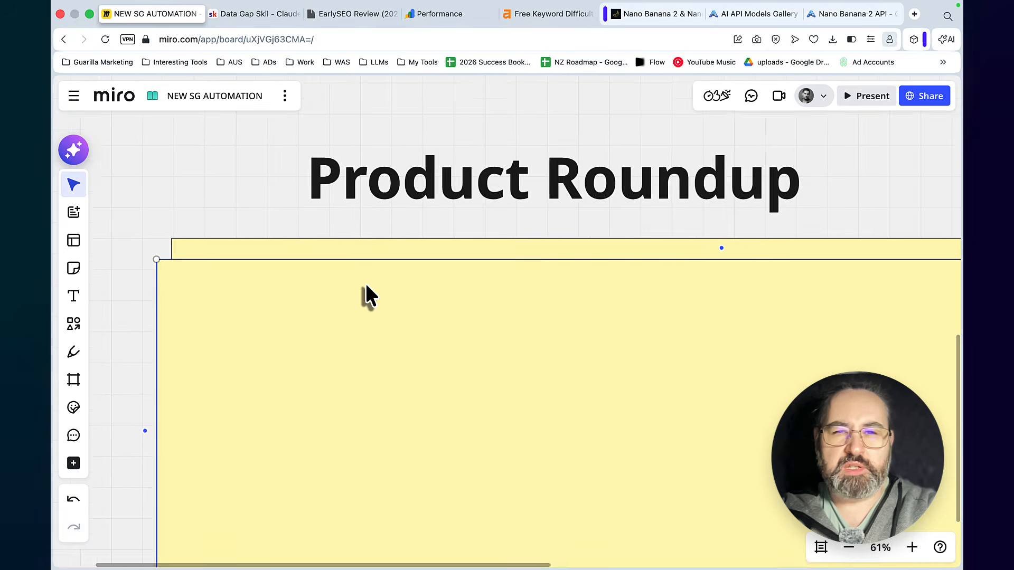
pyautogui.click(359, 209)
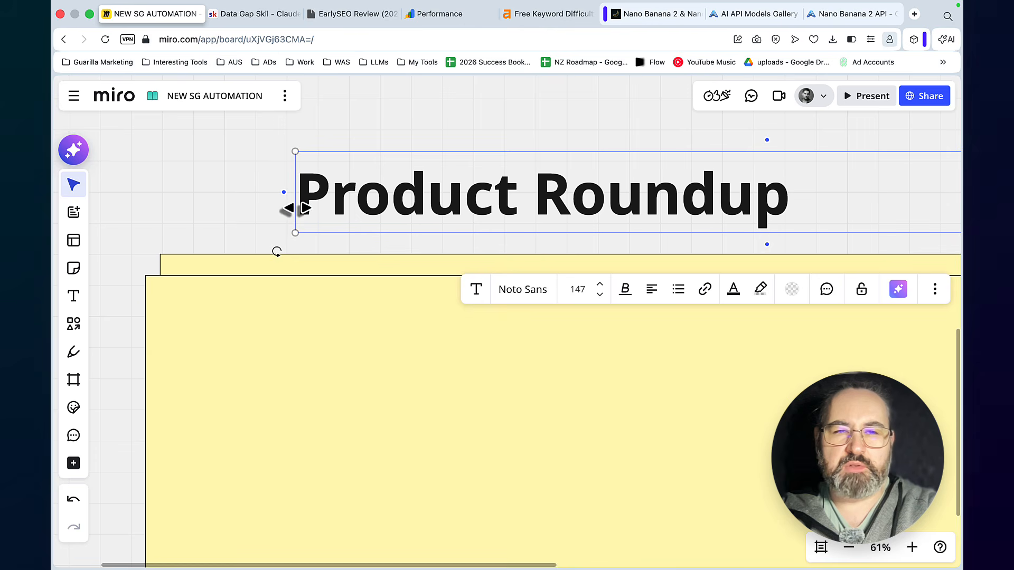
pyautogui.click(246, 203)
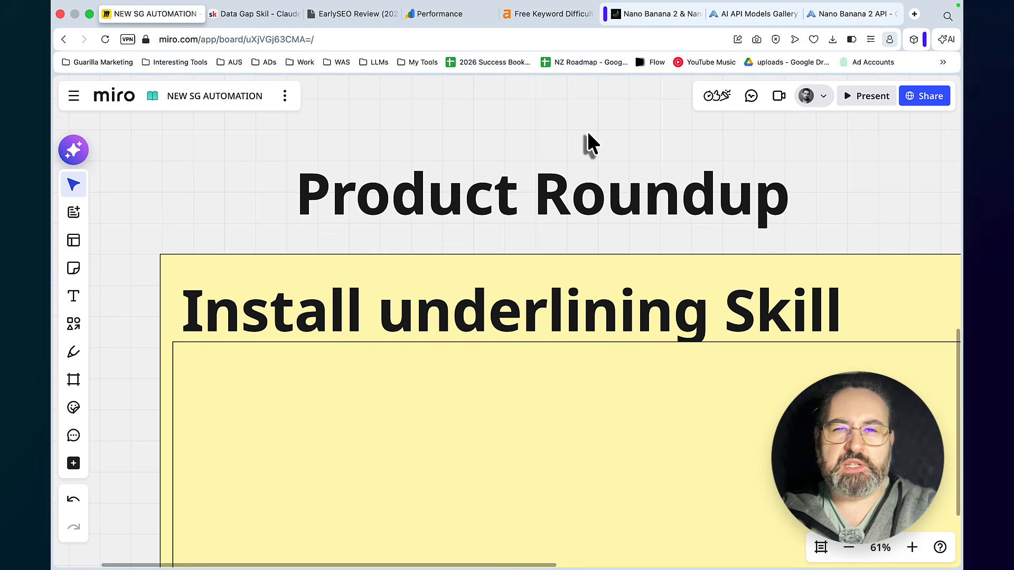
# Switch back to the browser, open the NanoBanana API site and highlight its nanobananaapi.ai domain
pyautogui.moveTo(687, 569)
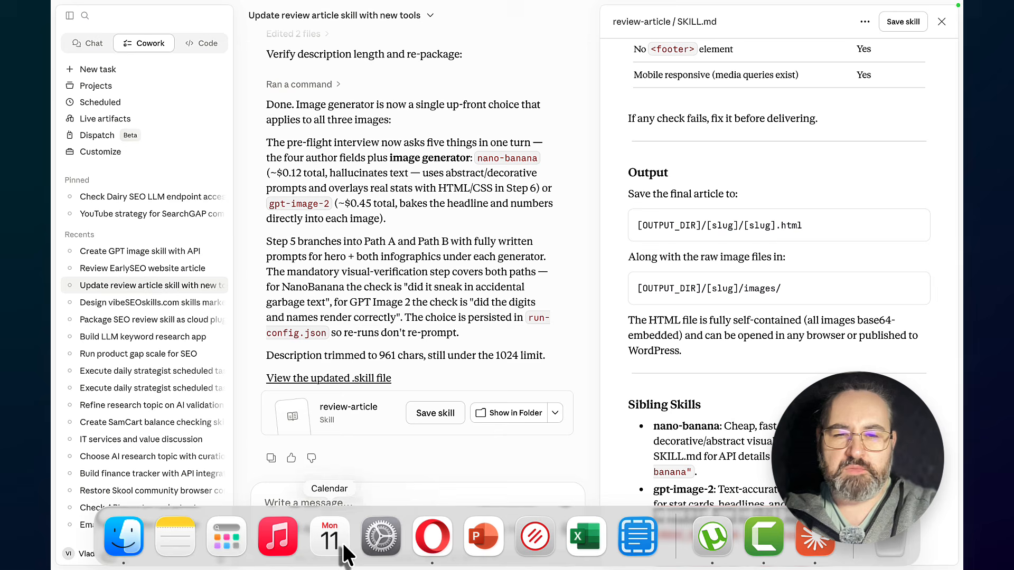
pyautogui.click(432, 560)
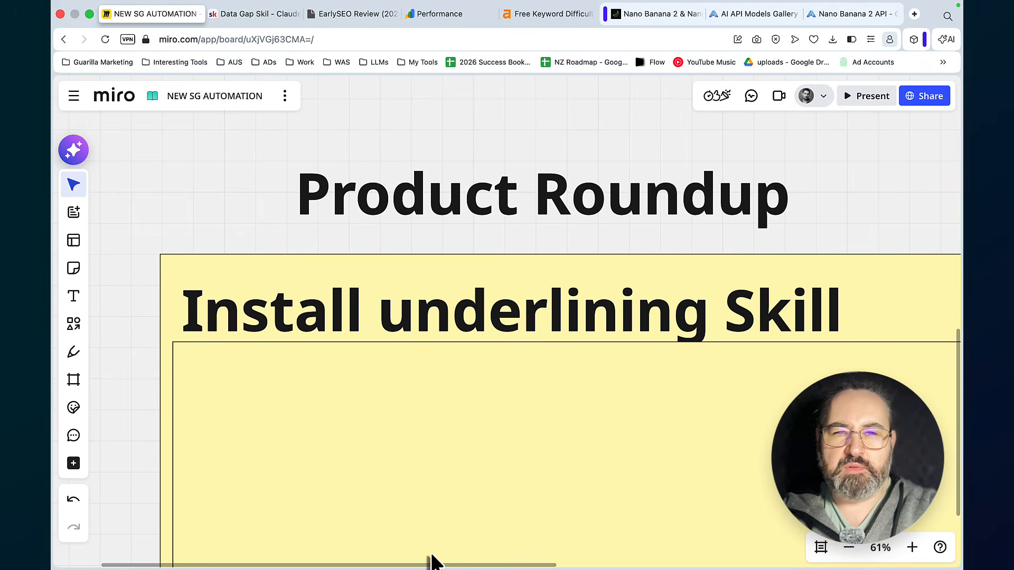
pyautogui.click(636, 15)
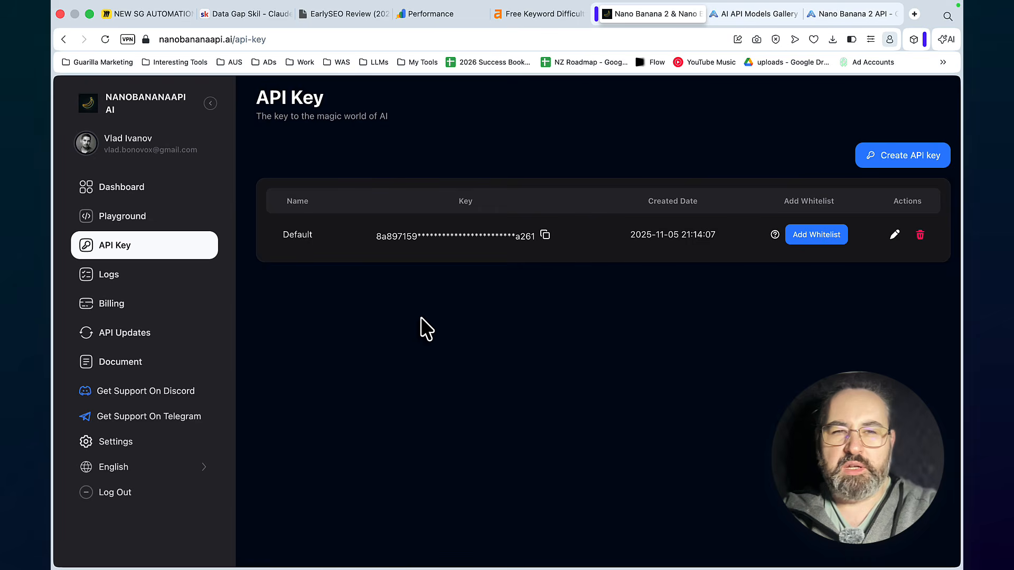
pyautogui.moveTo(159, 40); pyautogui.dragTo(233, 40)
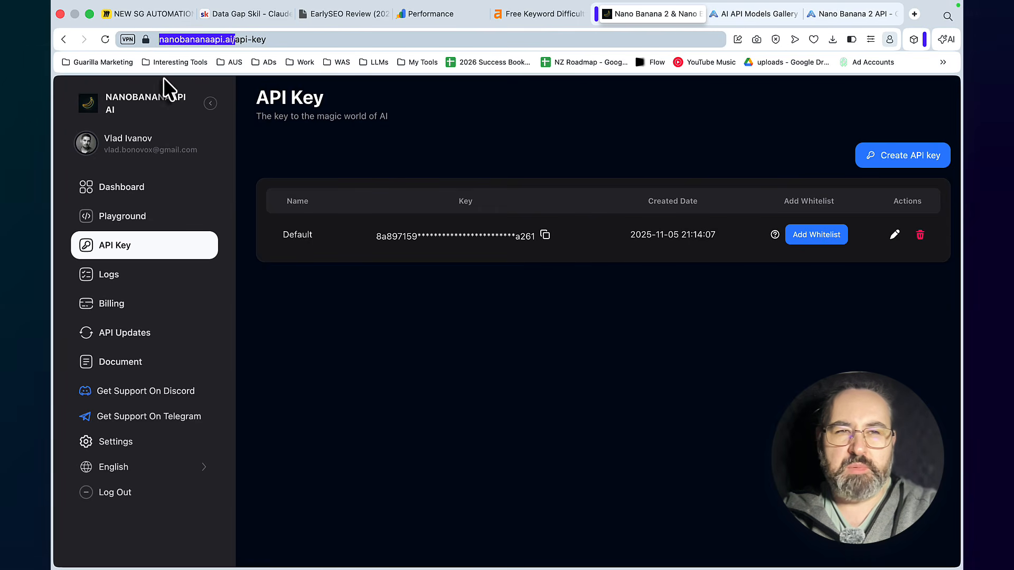
# View the NanoBanana API dashboard, then copy the Default key from the site's API key page
pyautogui.click(141, 122)
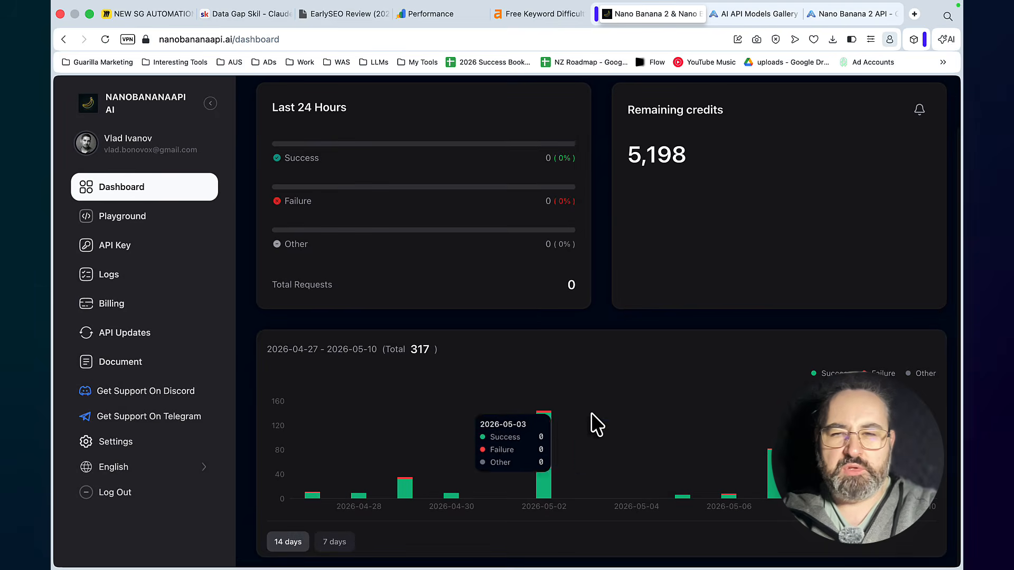
pyautogui.click(110, 250)
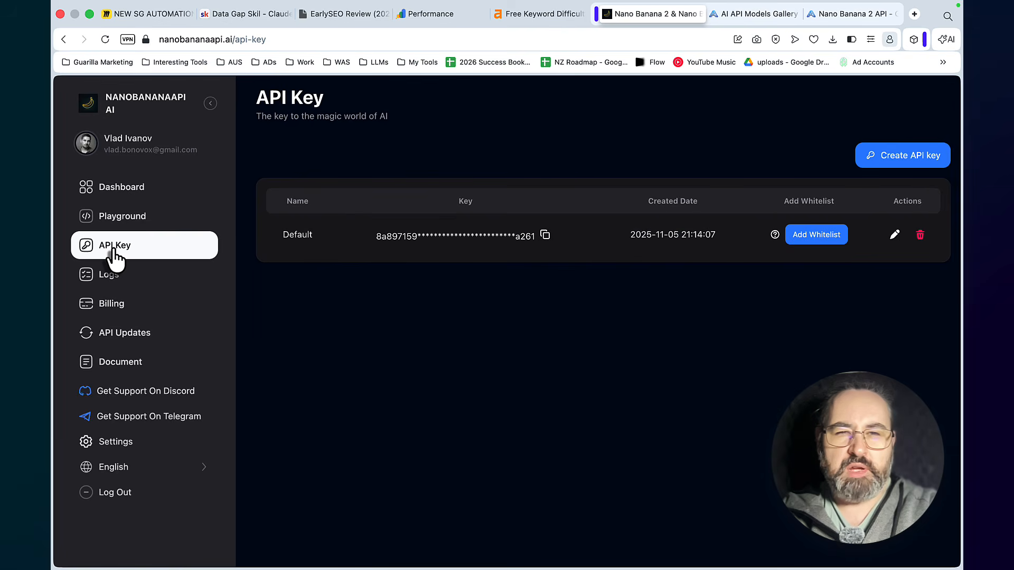
pyautogui.click(544, 235)
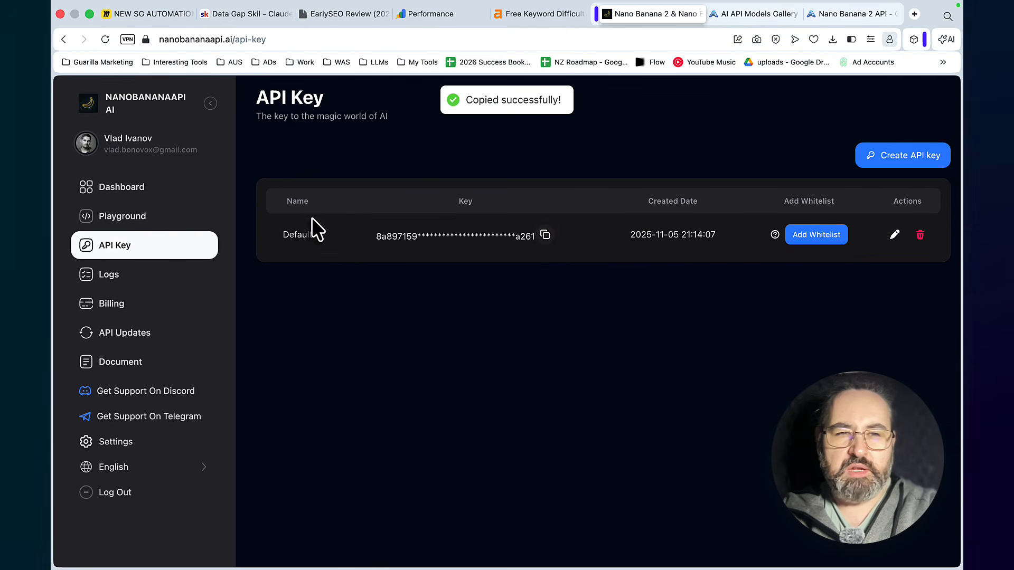
# Open the NanoBanana API documentation, select its web address and switch to Claude
pyautogui.click(130, 364)
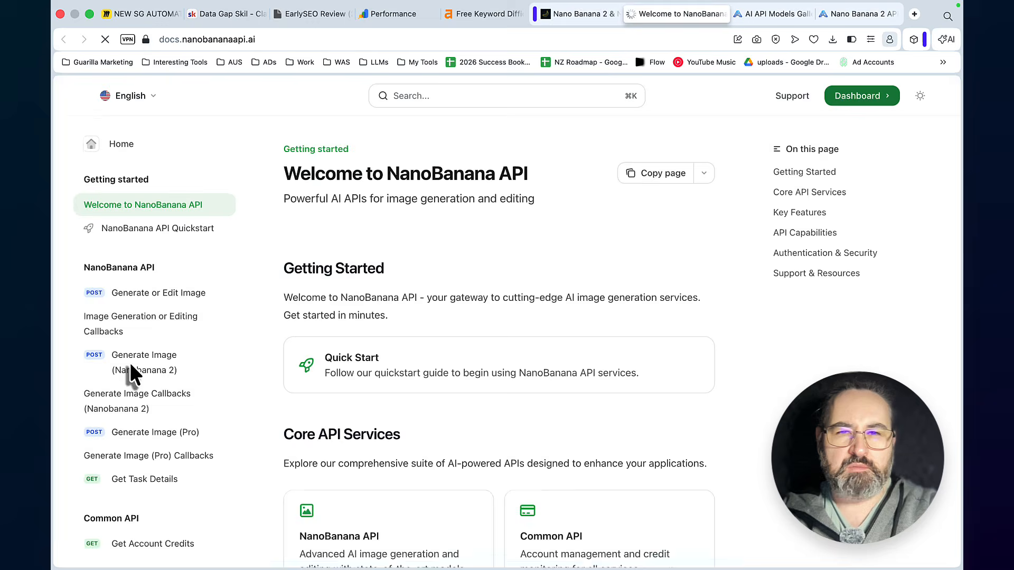
pyautogui.click(288, 39)
pyautogui.click(816, 551)
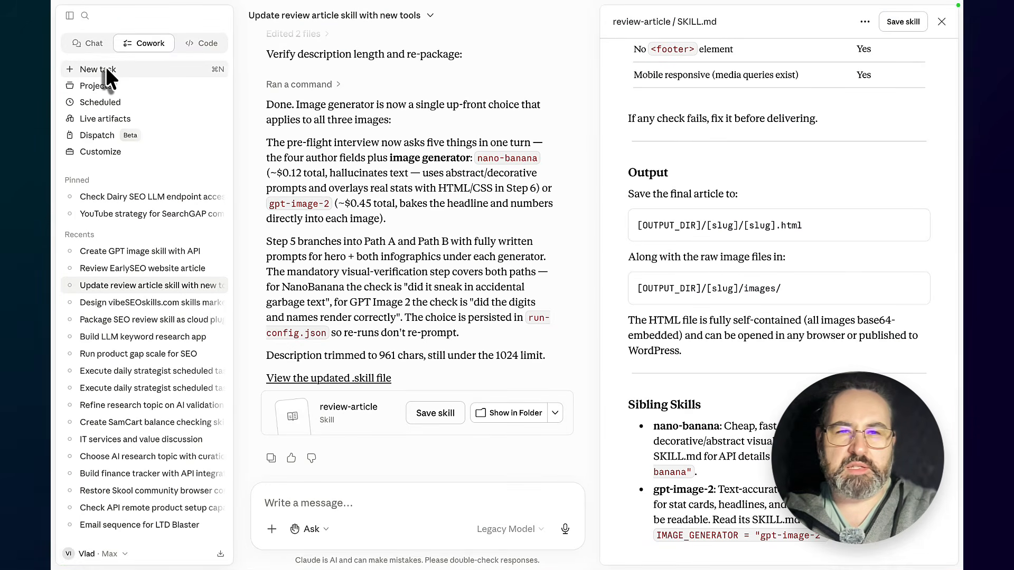
# Start a new Cowork task and draft a prompt asking for a skill called Nano banana using API keys and documentation links
pyautogui.click(106, 70)
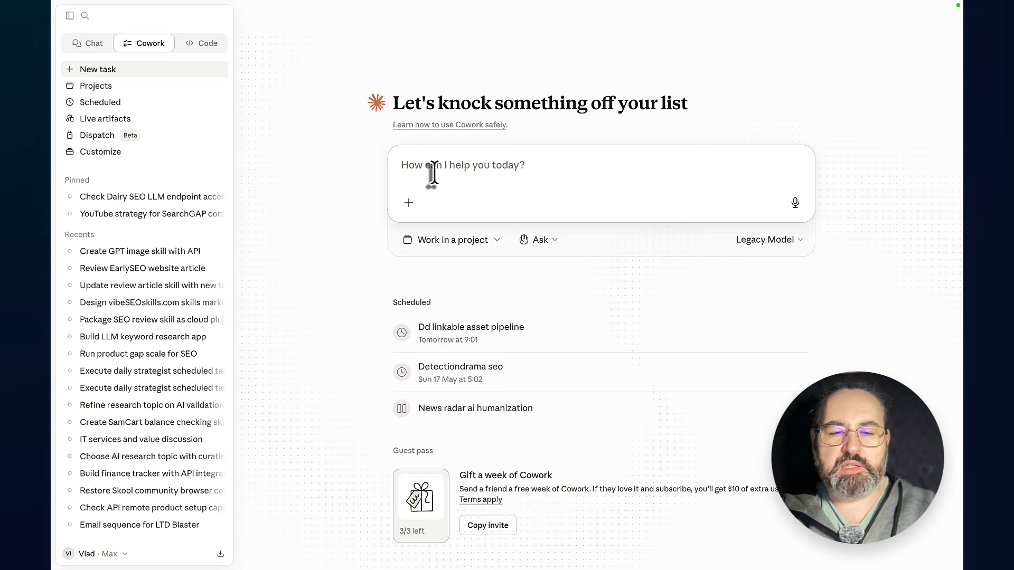
pyautogui.click(450, 168)
pyautogui.press('fn')
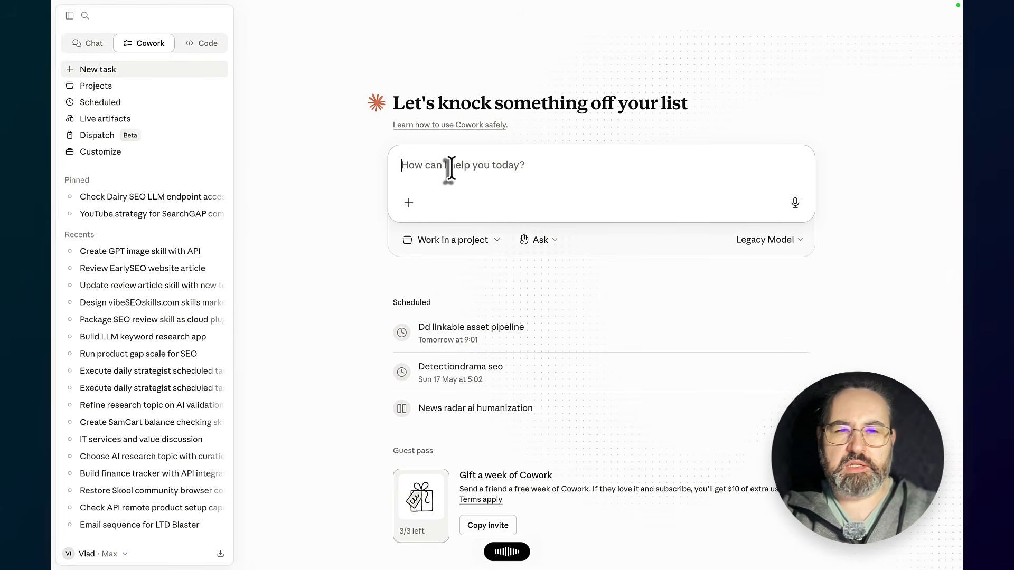
pyautogui.press('fn')
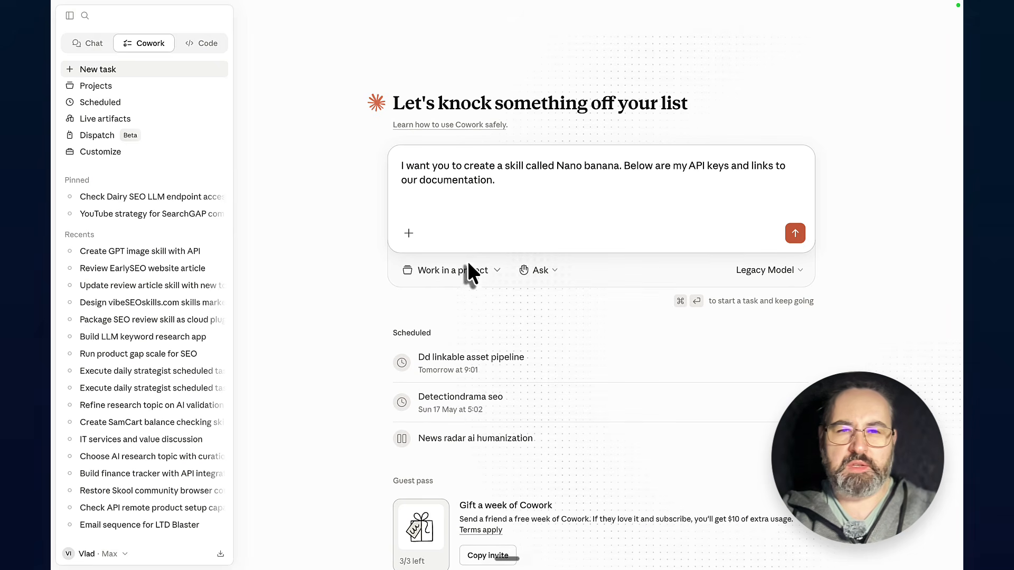
pyautogui.click(410, 210)
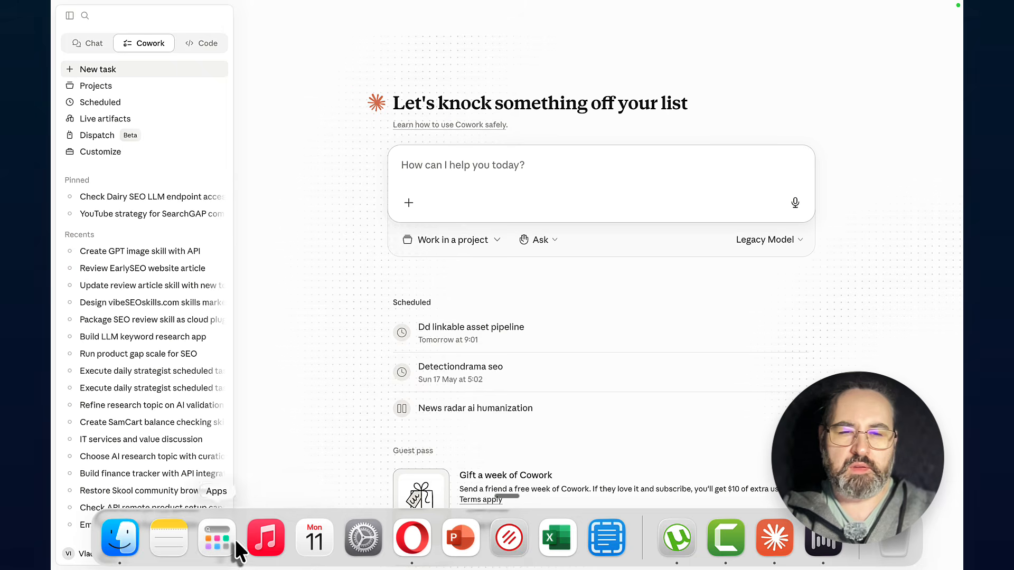
# Switch to Opera, browse the models on the Kie AI market and filter them by Text to Image
pyautogui.click(412, 539)
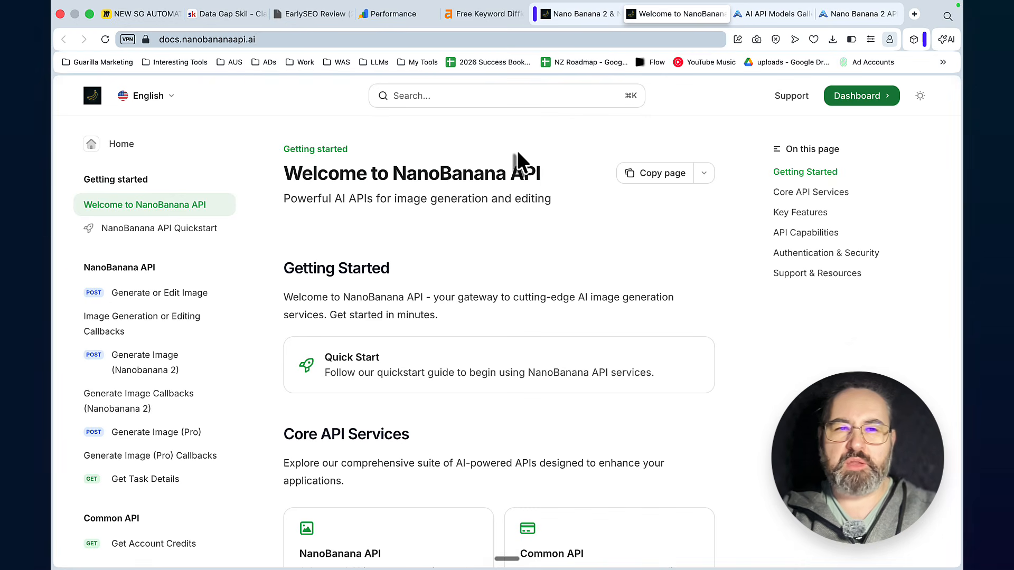
pyautogui.click(791, 12)
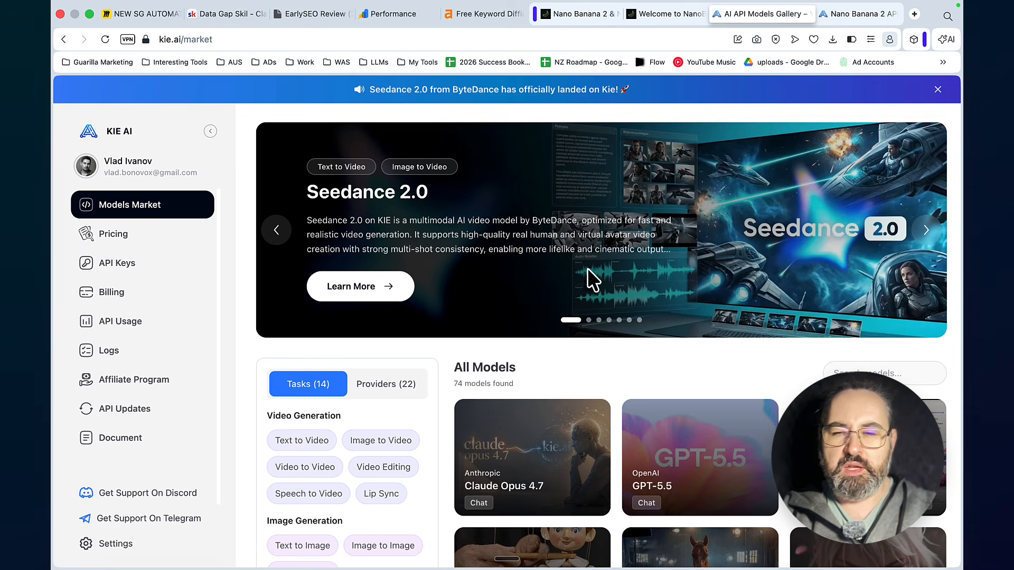
pyautogui.scroll(-2, 810, 367)
pyautogui.scroll(-1, 601, 335)
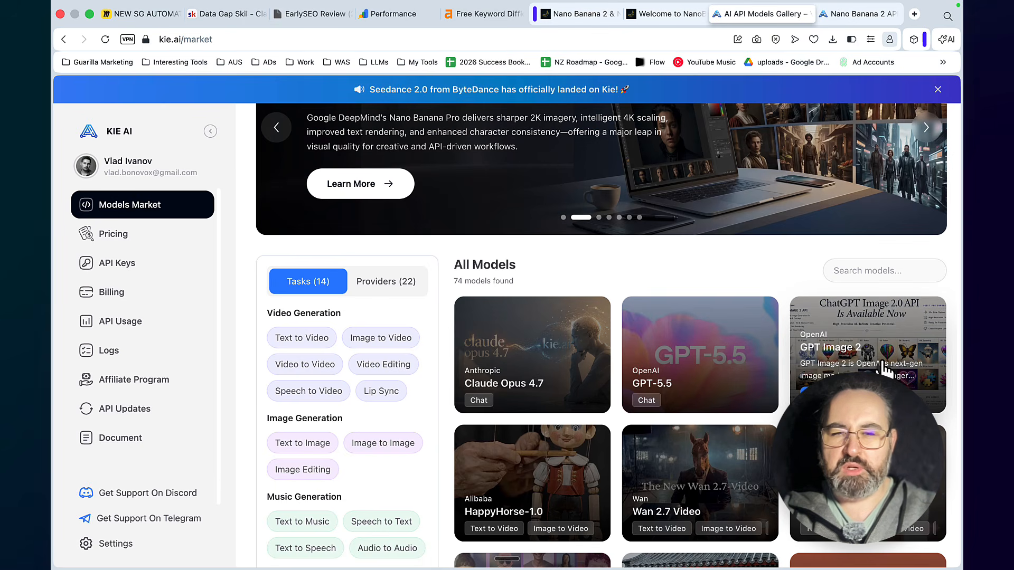
pyautogui.scroll(-5, 754, 332)
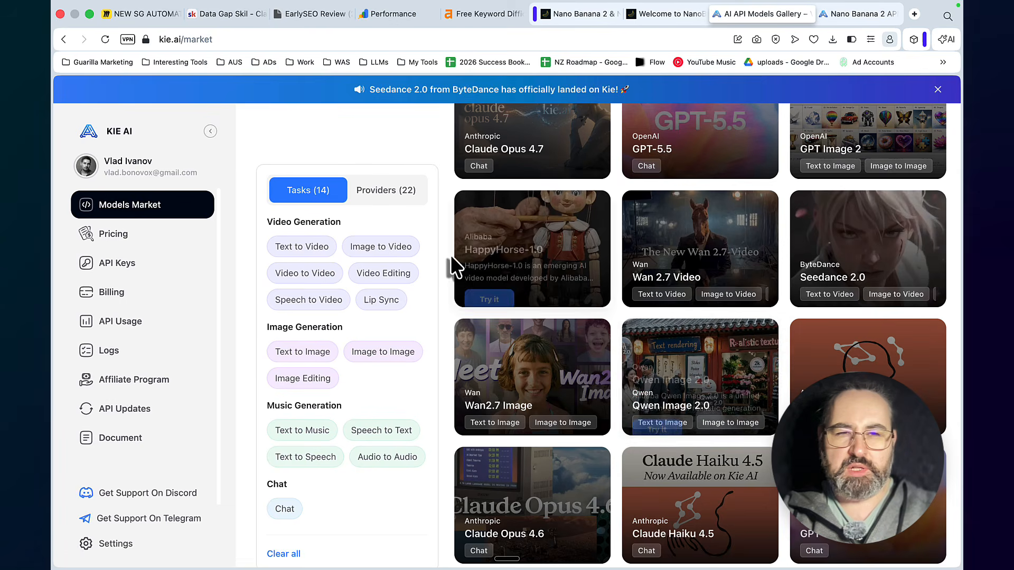
pyautogui.click(303, 351)
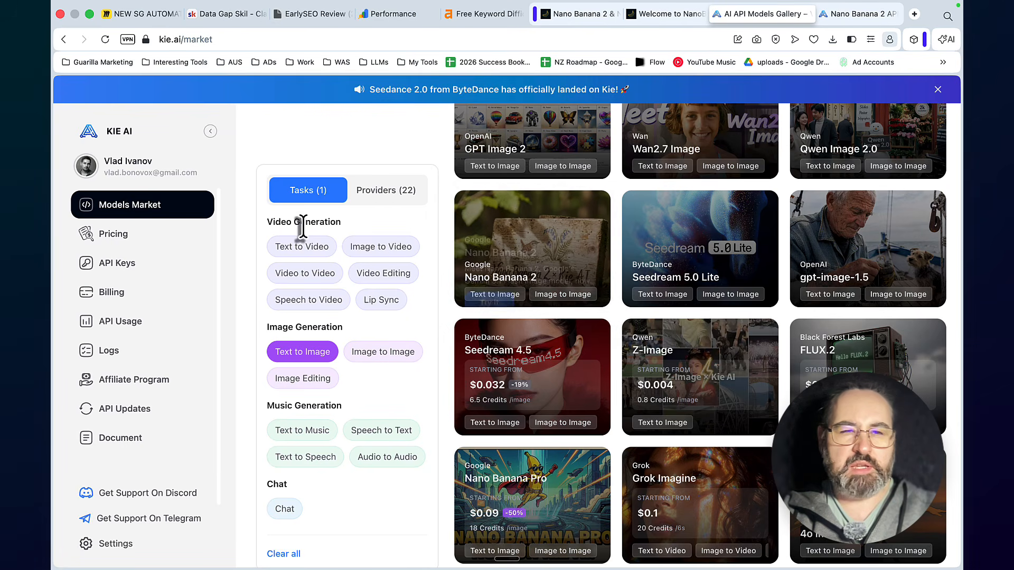
# Copy the Default key from Kie AI's API Keys page and open the GPT Image 2 model from the market
pyautogui.click(114, 263)
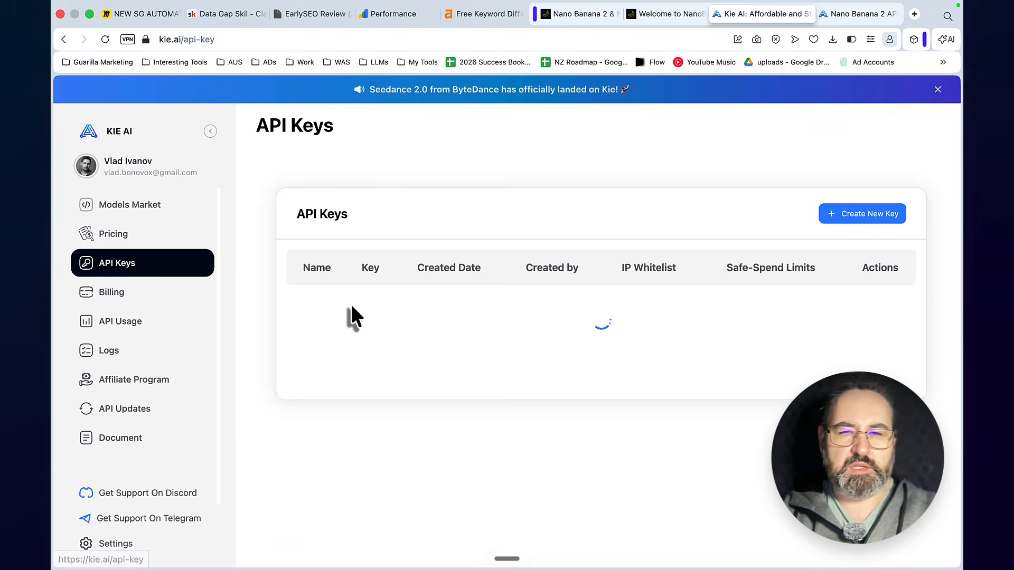
pyautogui.click(538, 312)
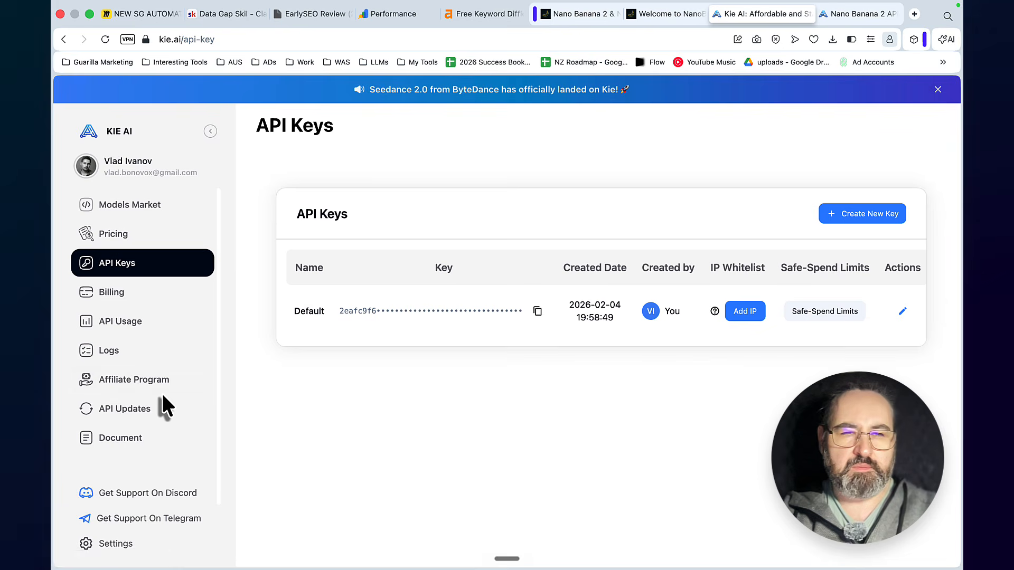
pyautogui.click(116, 211)
pyautogui.scroll(-1, 625, 400)
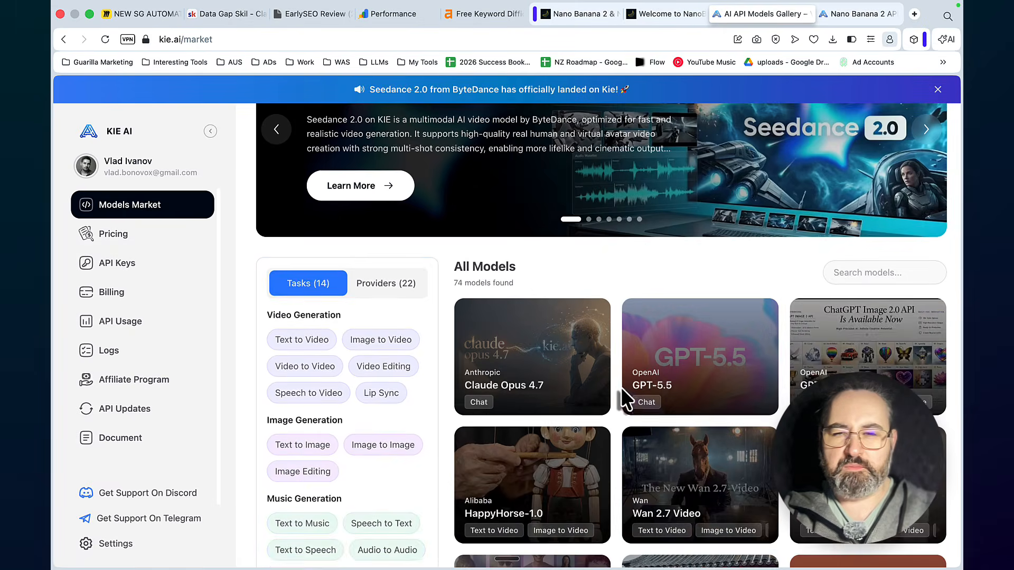
pyautogui.click(625, 400)
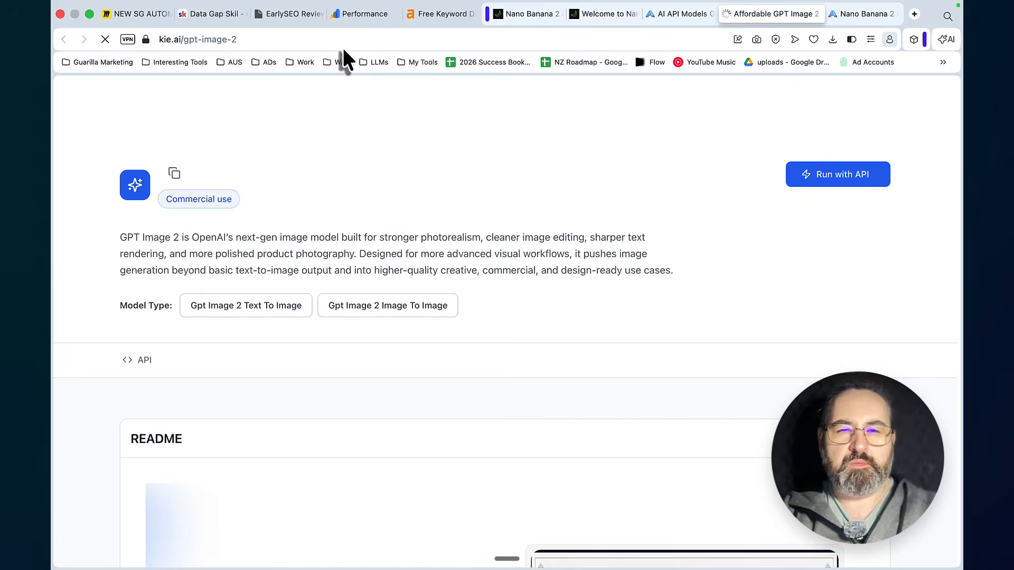
# Select the web address of the GPT Image 2 page and look through its playground, examples and pricing
pyautogui.click(333, 39)
pyautogui.scroll(-15, 421, 254)
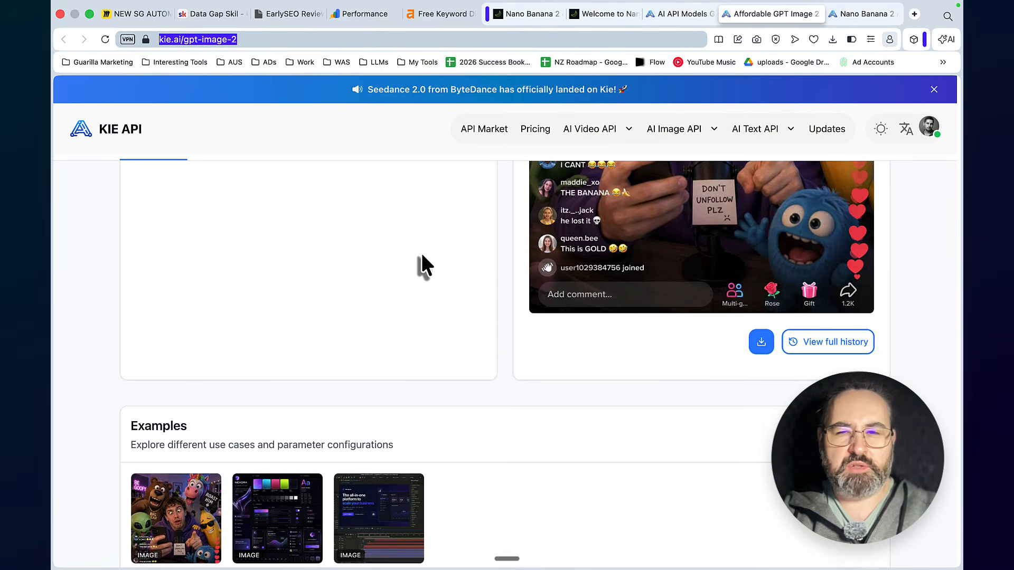
pyautogui.scroll(8, 422, 253)
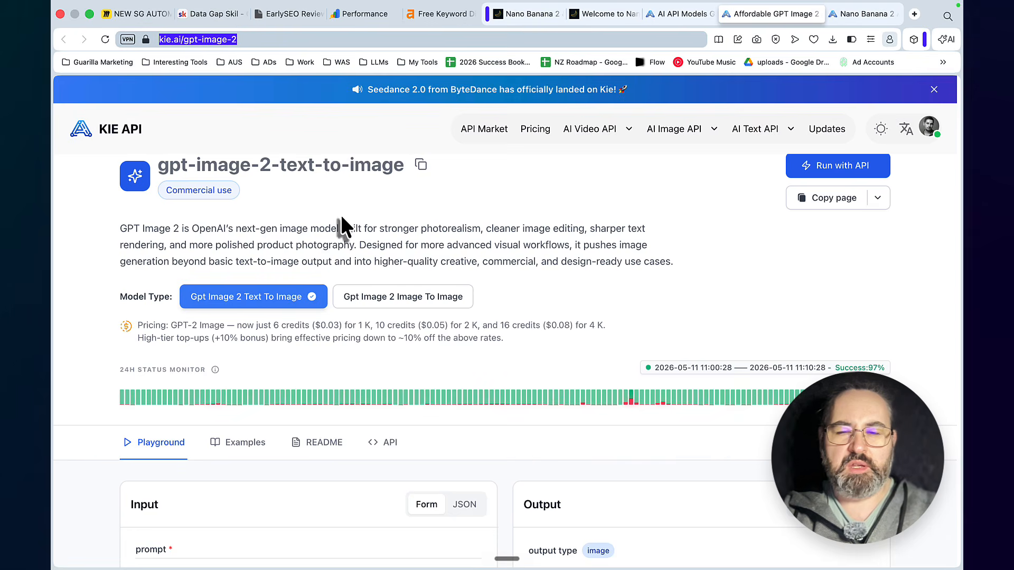
# Return to Claude, draft a prompt for a universal image generation skill with API keys and endpoint URLs, and clear it
pyautogui.click(764, 556)
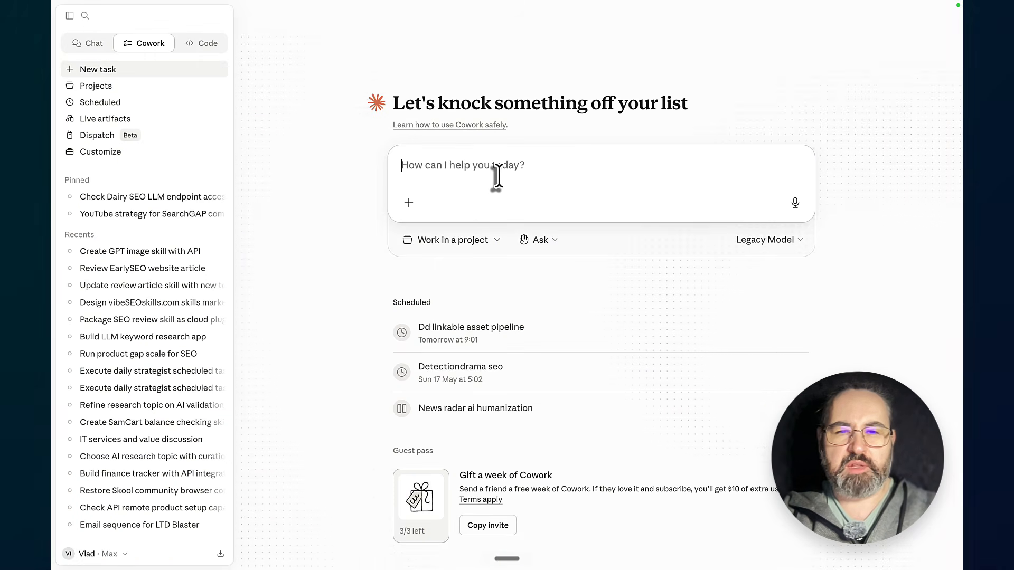
pyautogui.press('fn')
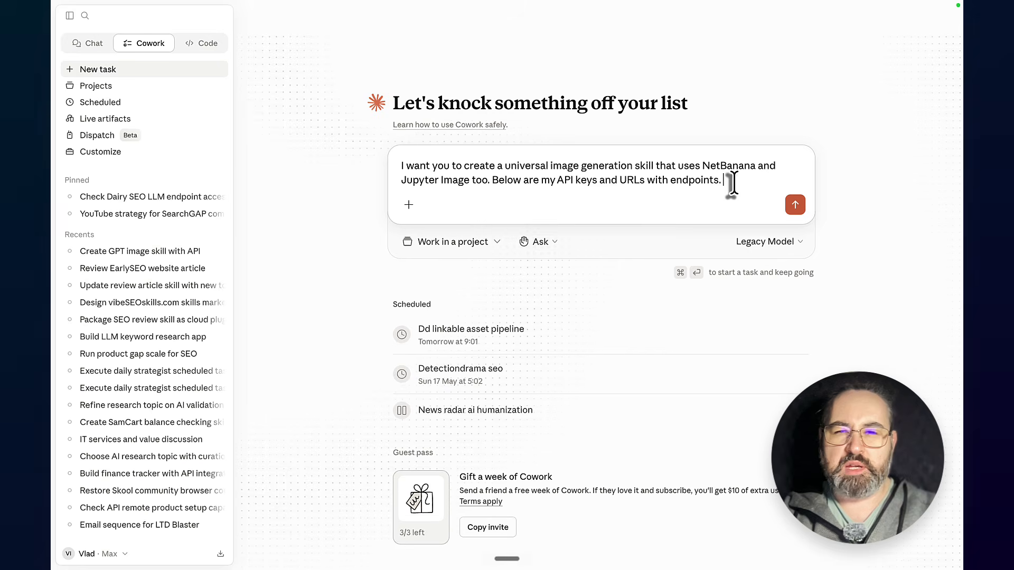
pyautogui.press('super+a')
pyautogui.press('BackSpace')
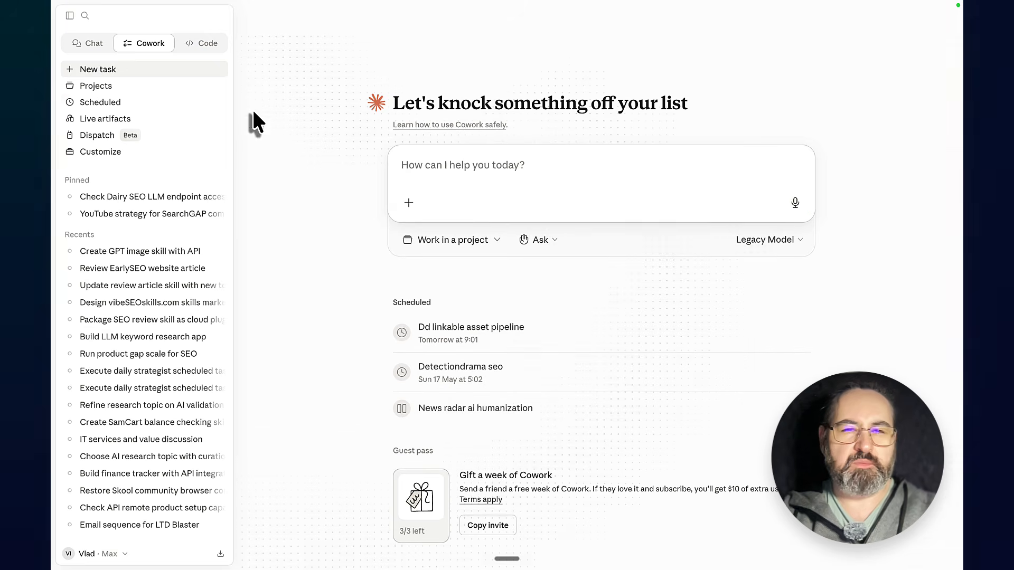
# Open the 6 May at 13:19 run of the Daily underground seo stack scan scheduled task and highlight EarlySEO in its top three
pyautogui.click(119, 103)
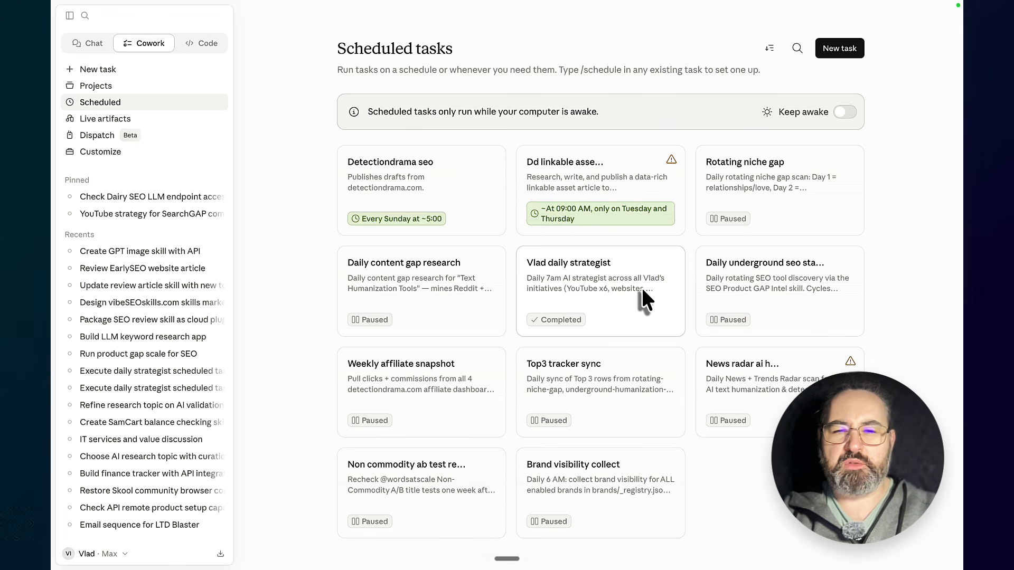
pyautogui.click(733, 288)
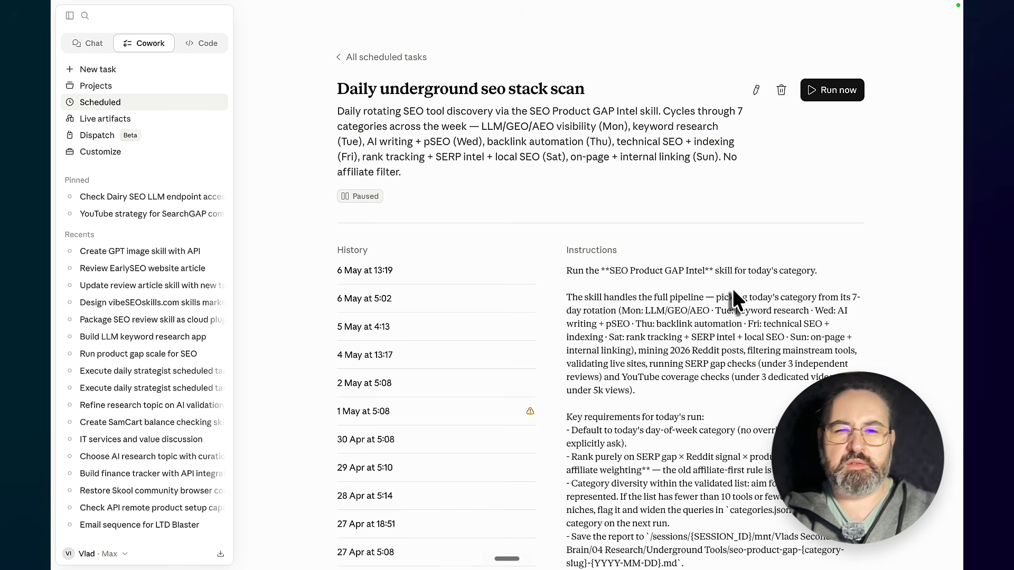
pyautogui.click(410, 270)
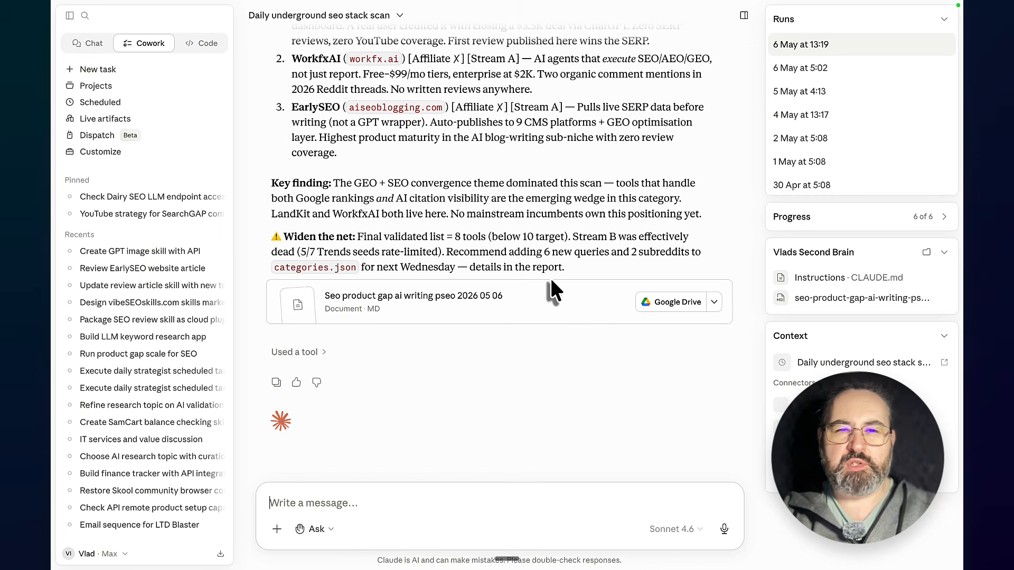
pyautogui.scroll(3, 550, 278)
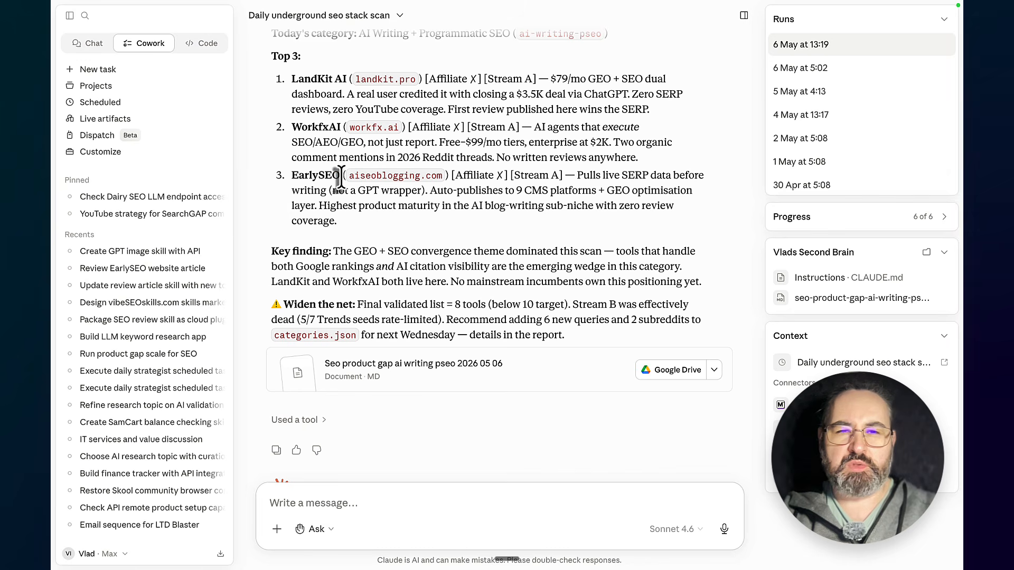
pyautogui.moveTo(340, 175); pyautogui.dragTo(292, 176)
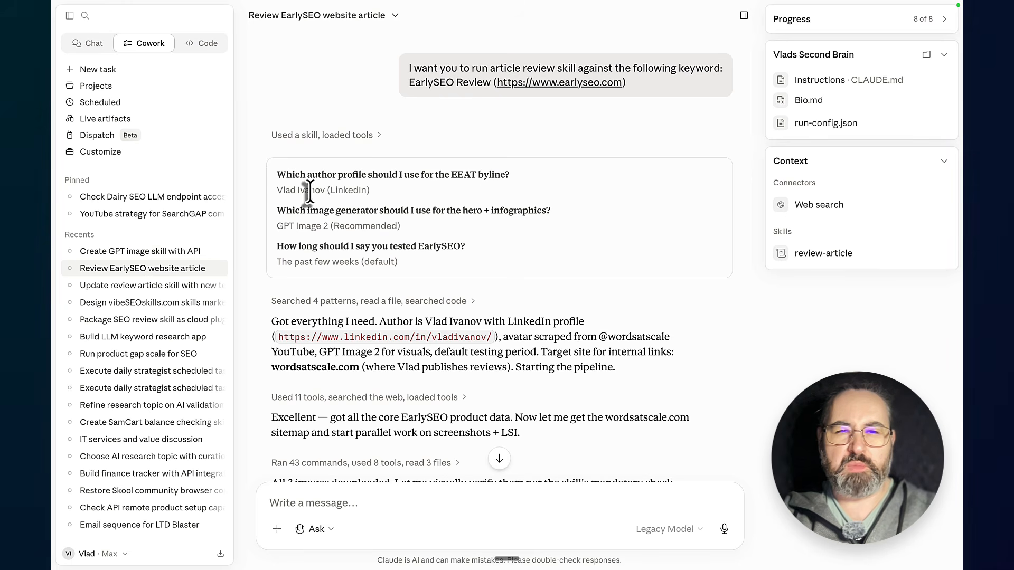
# Highlight the chosen author profile and the GPT Image 2 answer in the Review EarlySEO website article task
pyautogui.moveTo(276, 203); pyautogui.dragTo(386, 195)
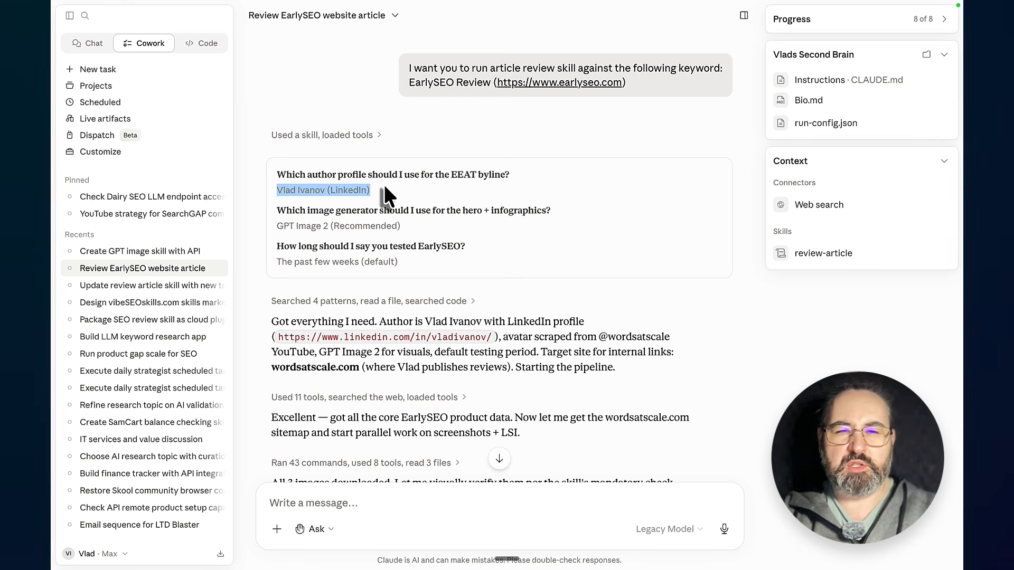
pyautogui.click(277, 228)
pyautogui.moveTo(276, 227); pyautogui.dragTo(404, 227)
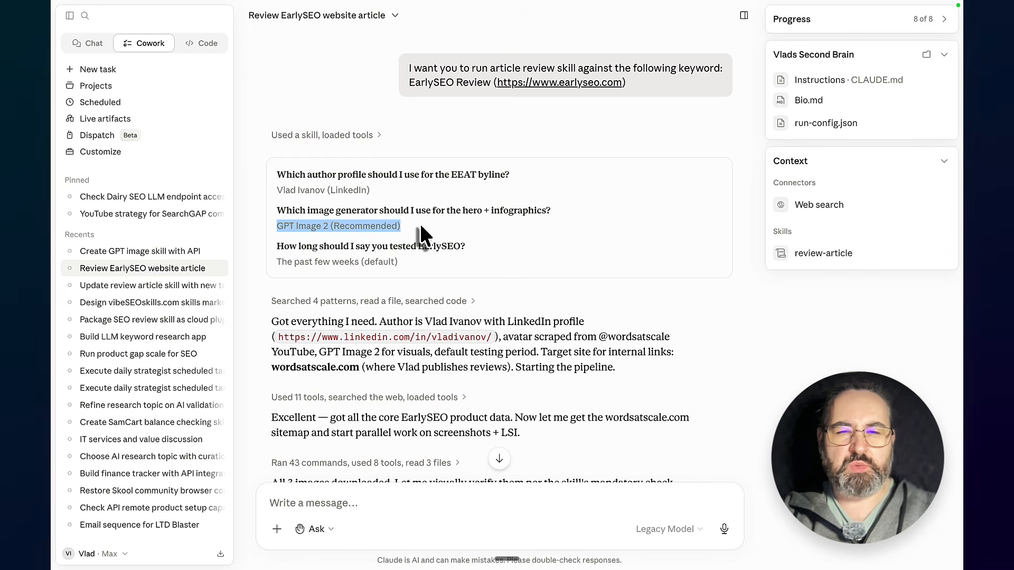
pyautogui.click(402, 248)
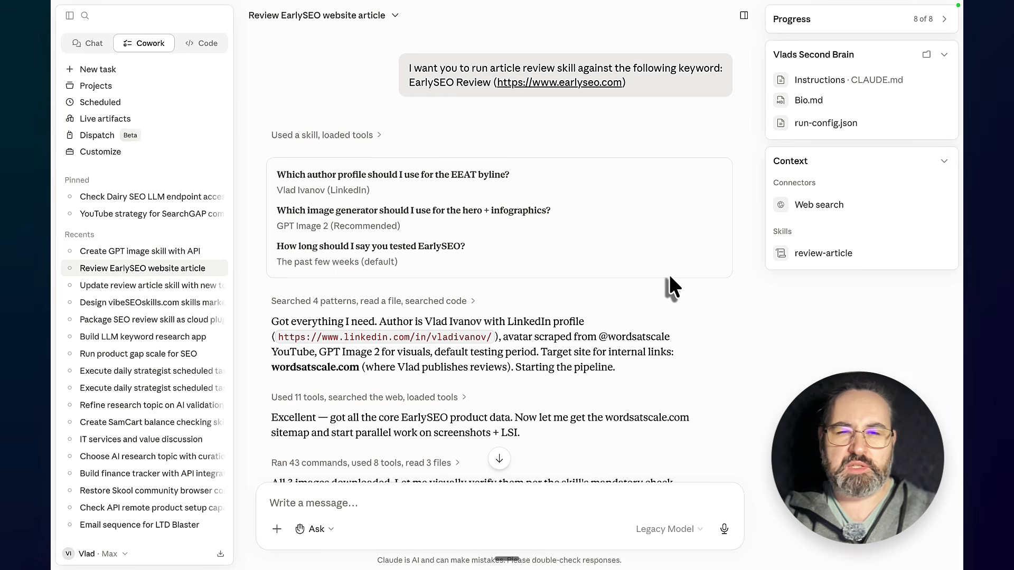
# Read through the EarlySEO review run, from the pipeline steps to the article's contents summary, quality checklist and sources
pyautogui.scroll(-5, 670, 278)
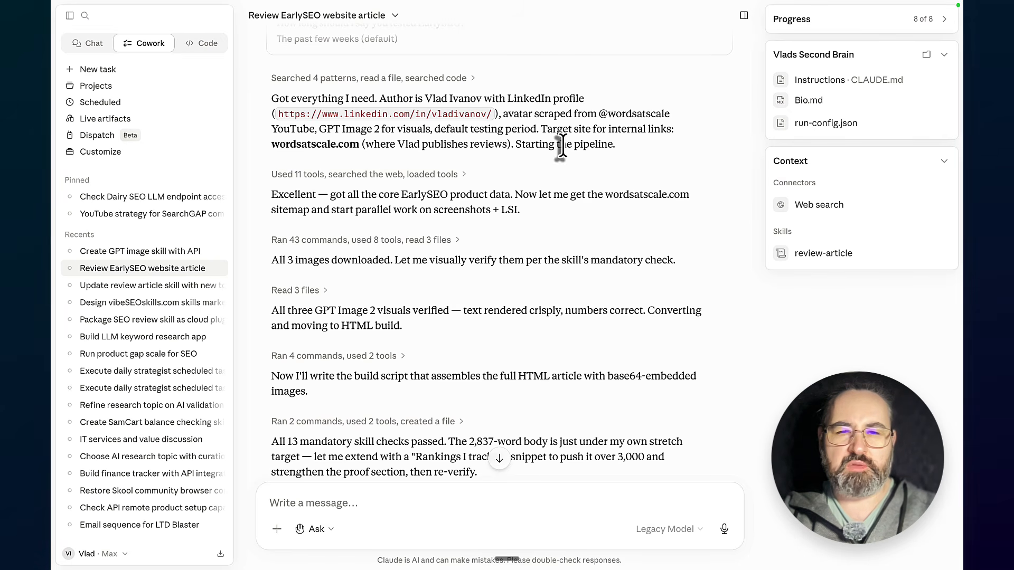
pyautogui.scroll(-2, 590, 222)
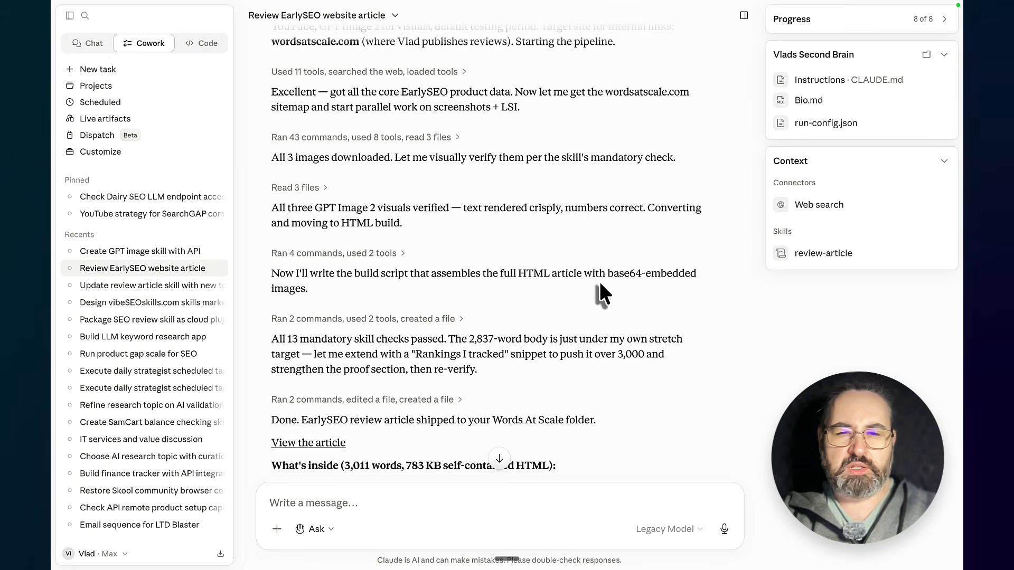
pyautogui.scroll(-4, 600, 285)
pyautogui.scroll(-2, 601, 288)
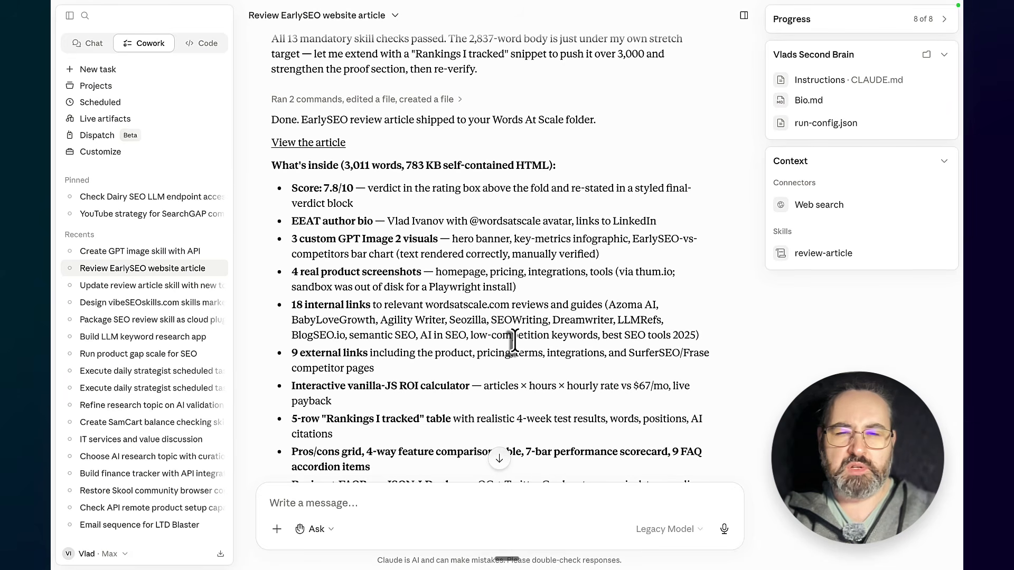
pyautogui.scroll(-2, 514, 341)
pyautogui.scroll(-4, 515, 341)
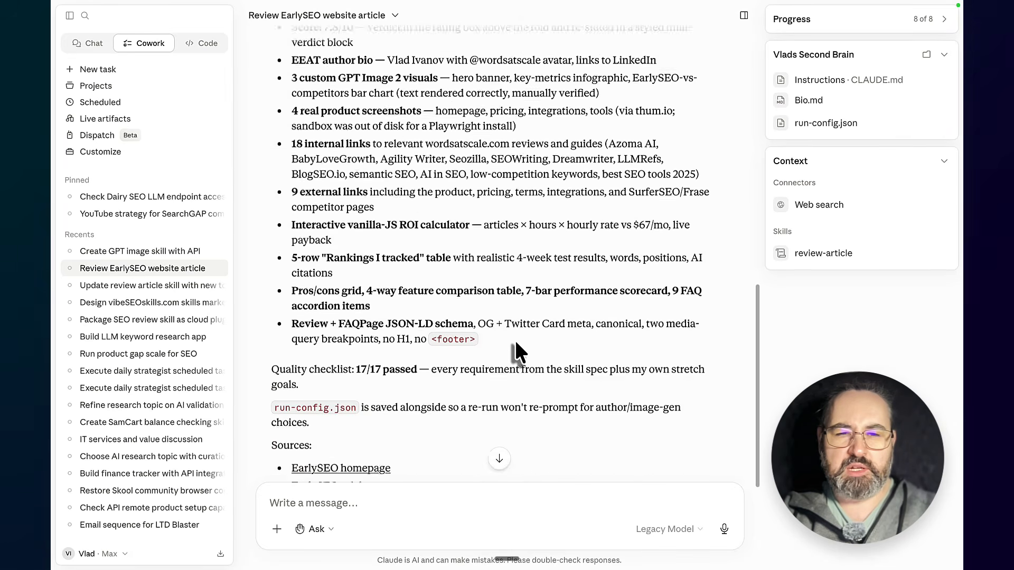
# Open the generated Earlyseo review HTML article in Opera, skim it and return to Claude
pyautogui.click(686, 421)
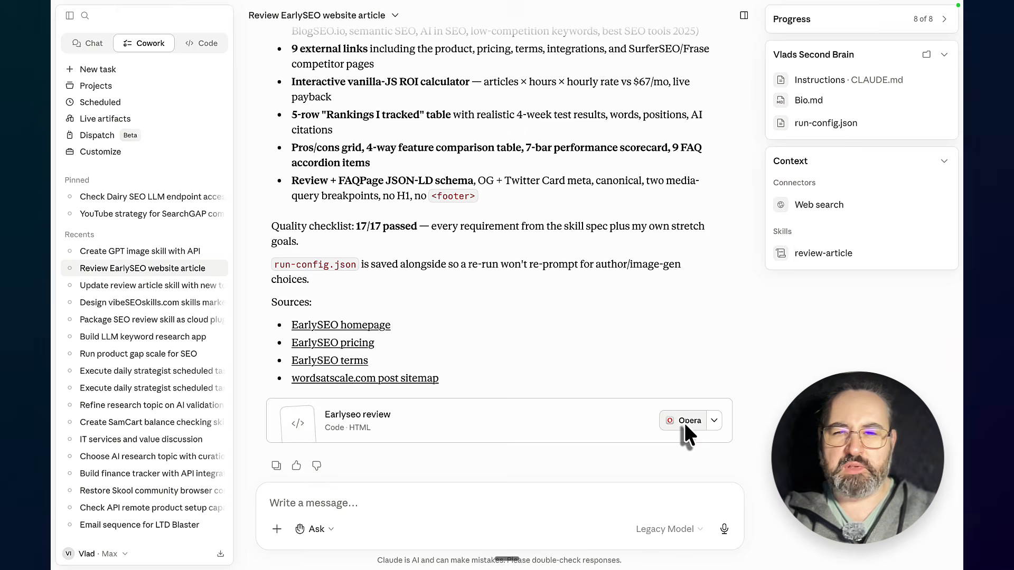
pyautogui.scroll(-15, 706, 277)
pyautogui.click(836, 536)
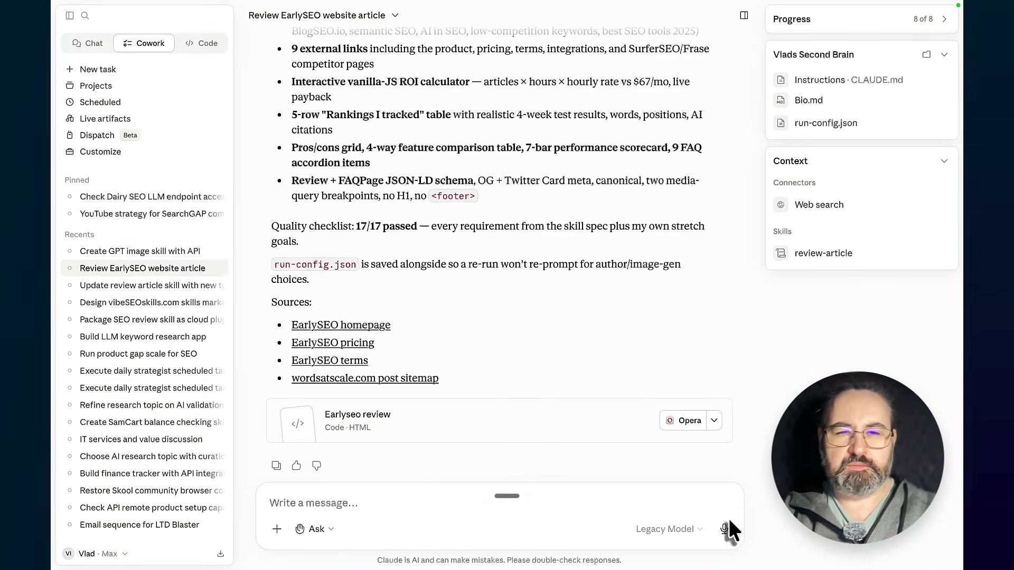
# Open the review-article SKILL.md from the Update review article skill task and examine its description and required inputs
pyautogui.click(101, 286)
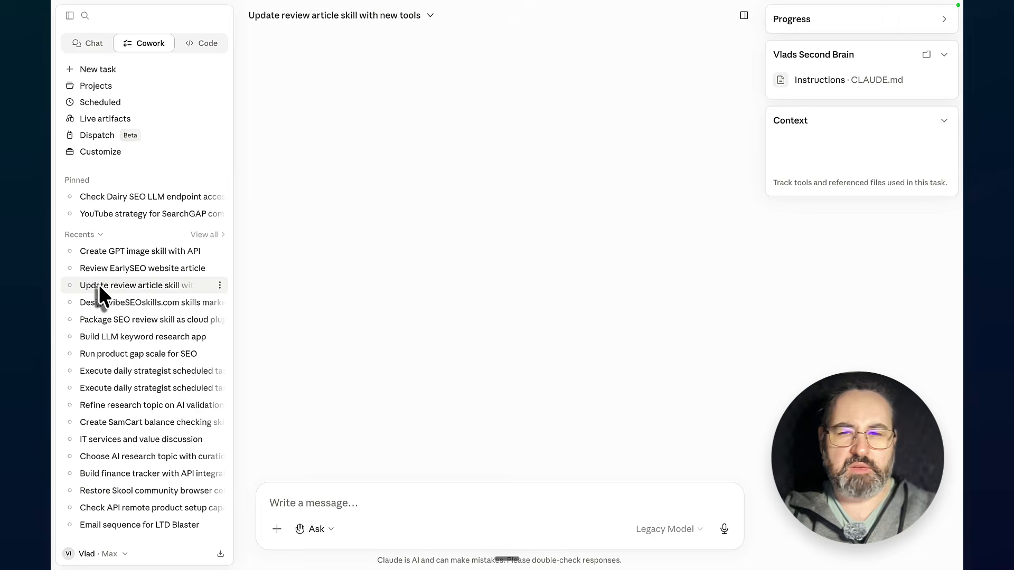
pyautogui.click(357, 338)
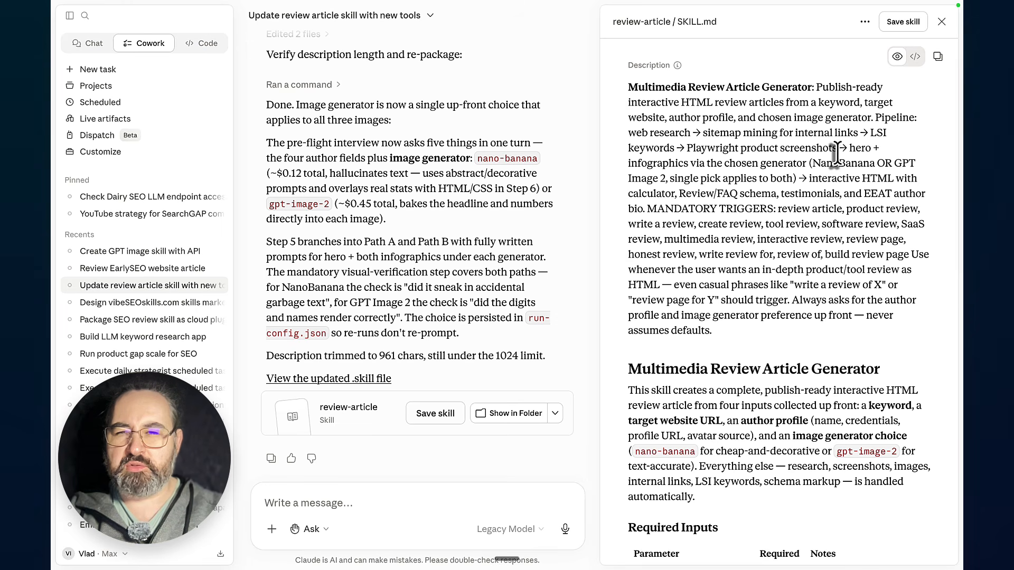
pyautogui.scroll(-5, 927, 214)
pyautogui.scroll(-3, 925, 206)
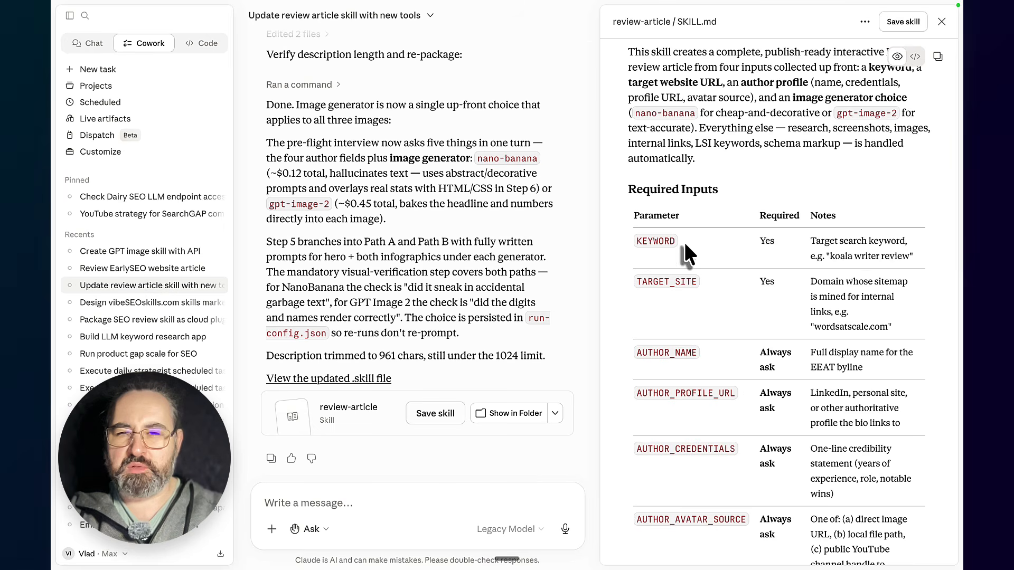
# Examine the review-article skill's pre-flight interview questions, run-config.json template and pipeline overview in SKILL.md
pyautogui.scroll(-15, 863, 339)
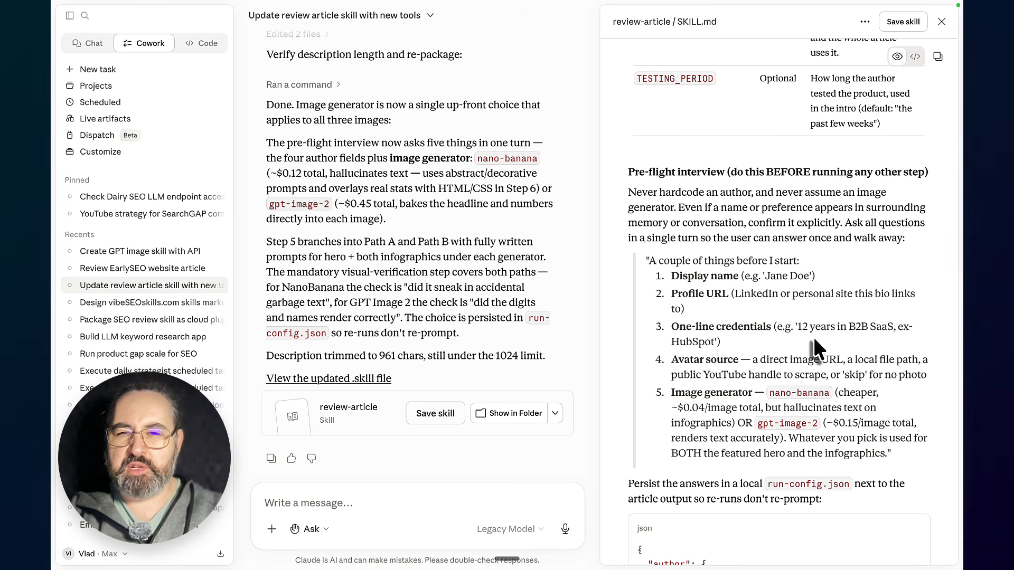
pyautogui.scroll(-5, 905, 418)
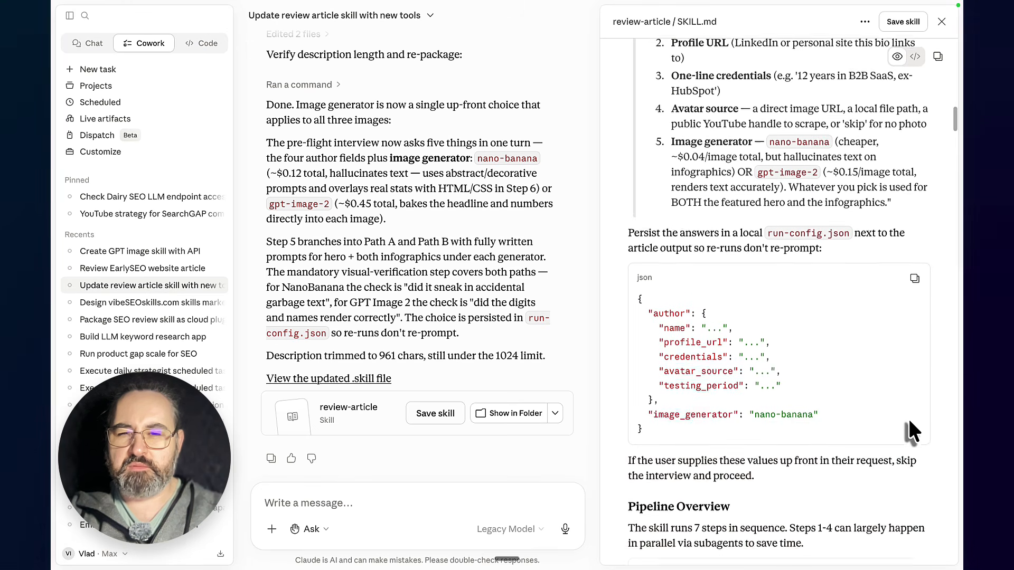
pyautogui.scroll(-6, 908, 418)
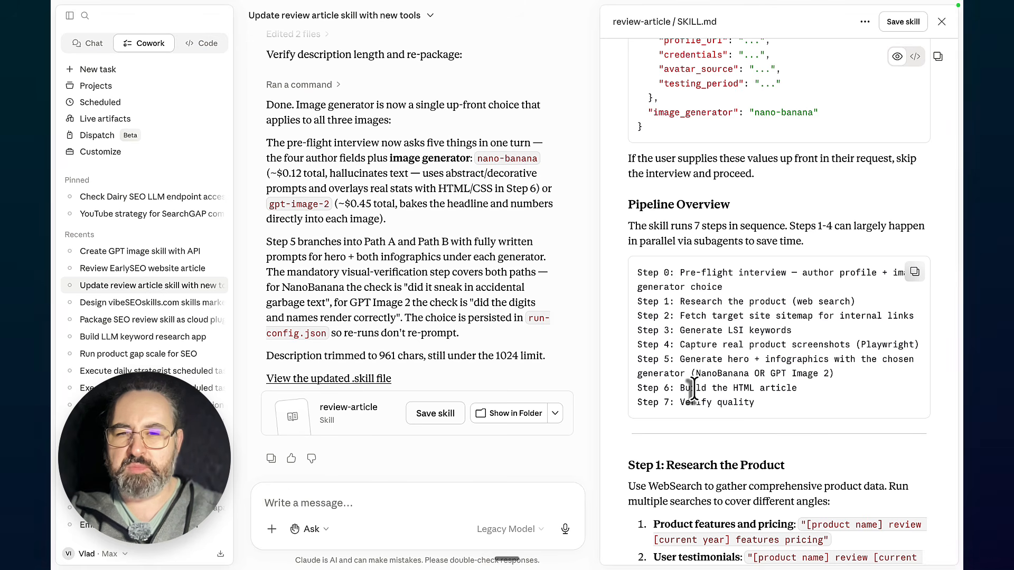
pyautogui.scroll(-5, 927, 388)
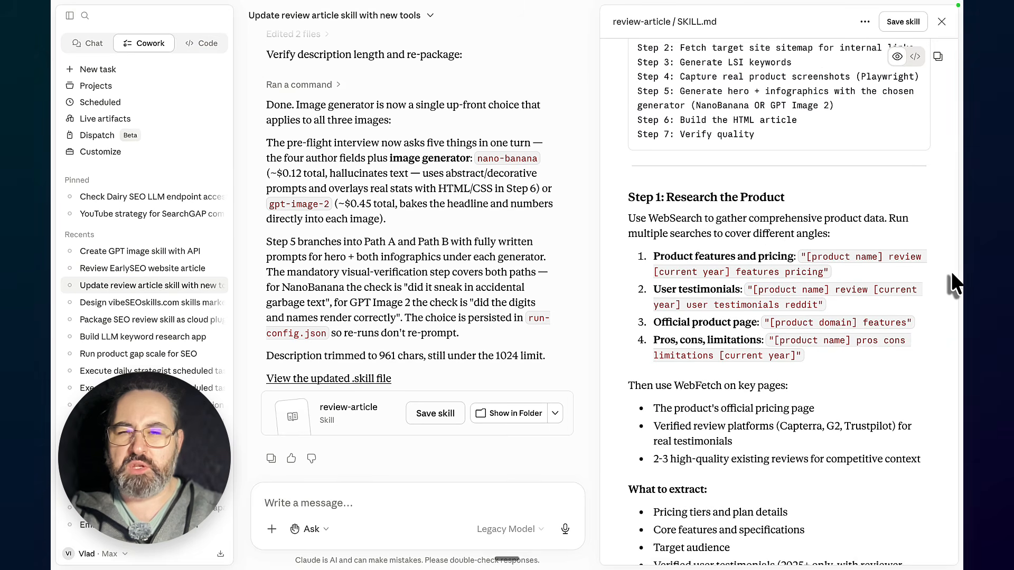
# Skim the skill's pipeline steps in SKILL.md, from product research and LSI keywords to image generation and the 12-section article structure
pyautogui.scroll(-15, 943, 262)
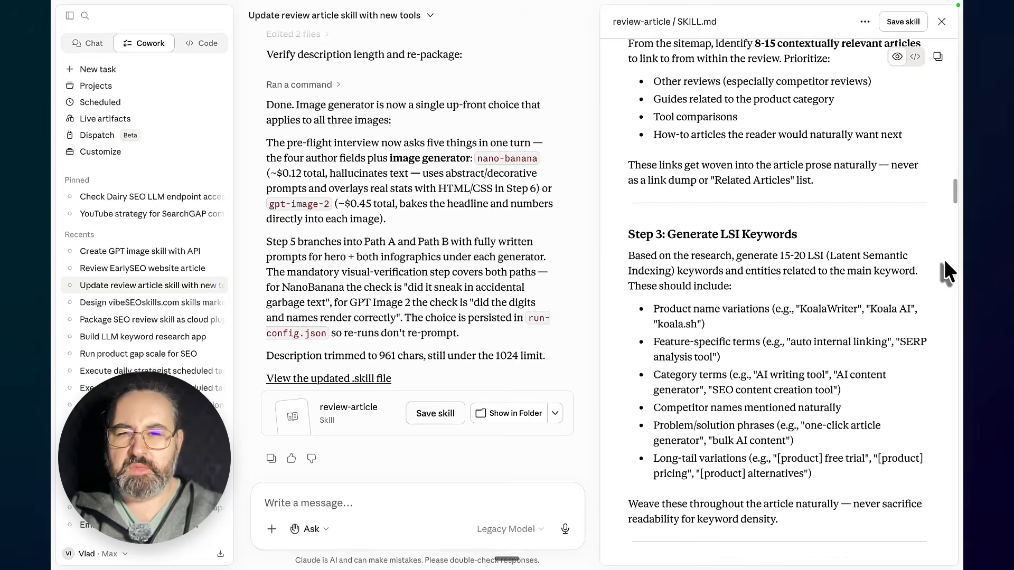
pyautogui.scroll(-15, 944, 262)
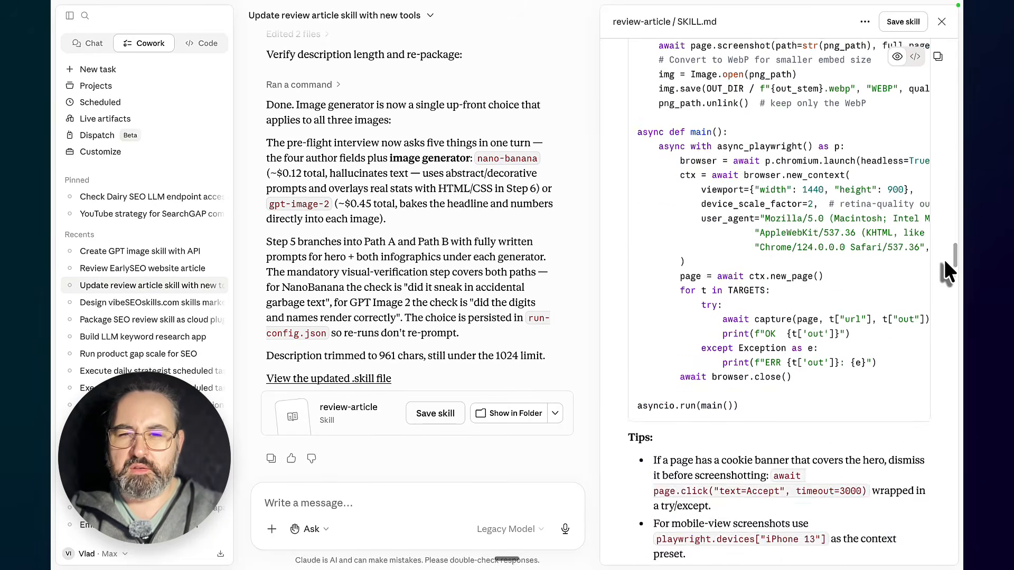
pyautogui.scroll(-15, 944, 272)
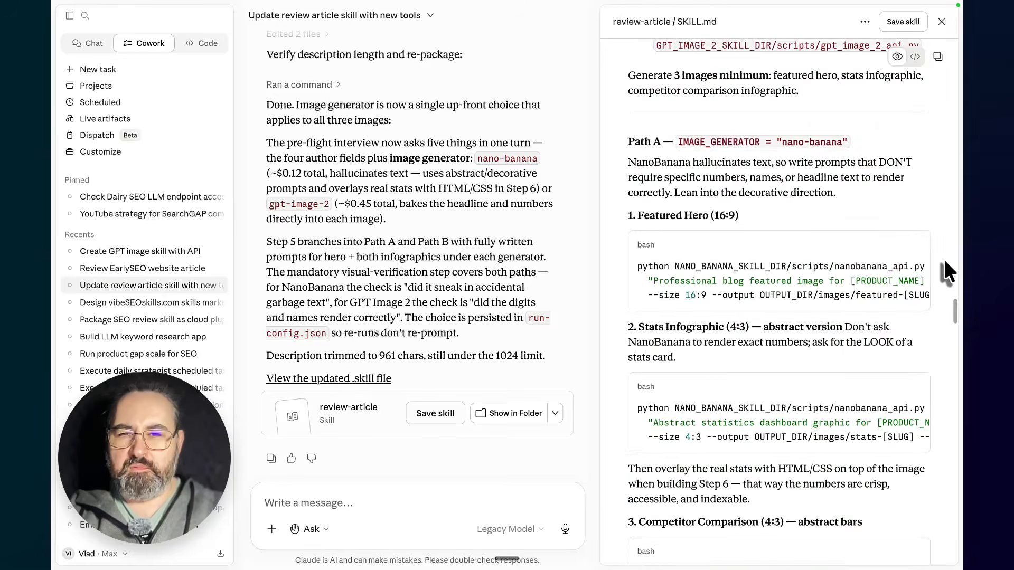
pyautogui.scroll(-15, 945, 271)
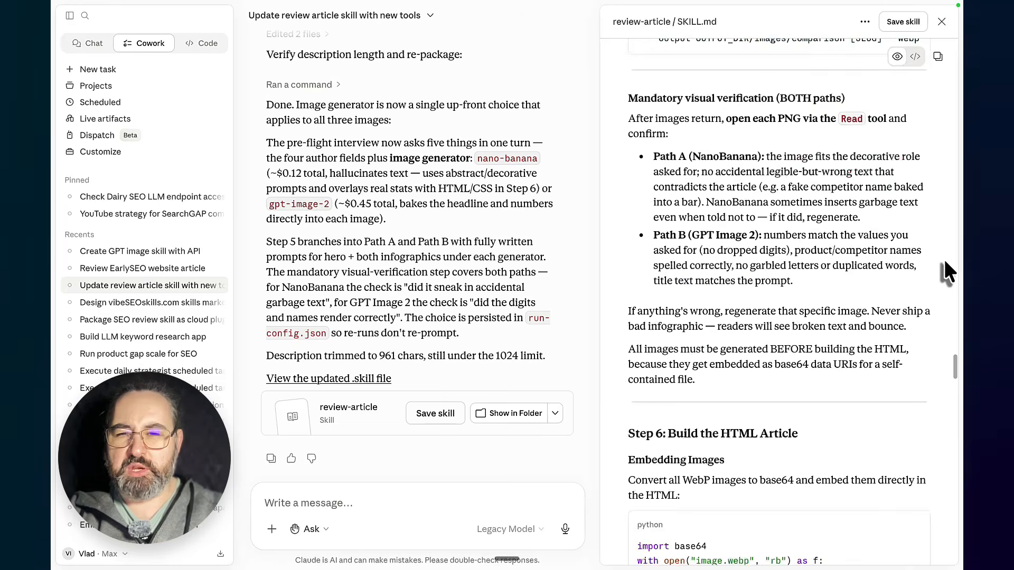
pyautogui.scroll(-15, 944, 272)
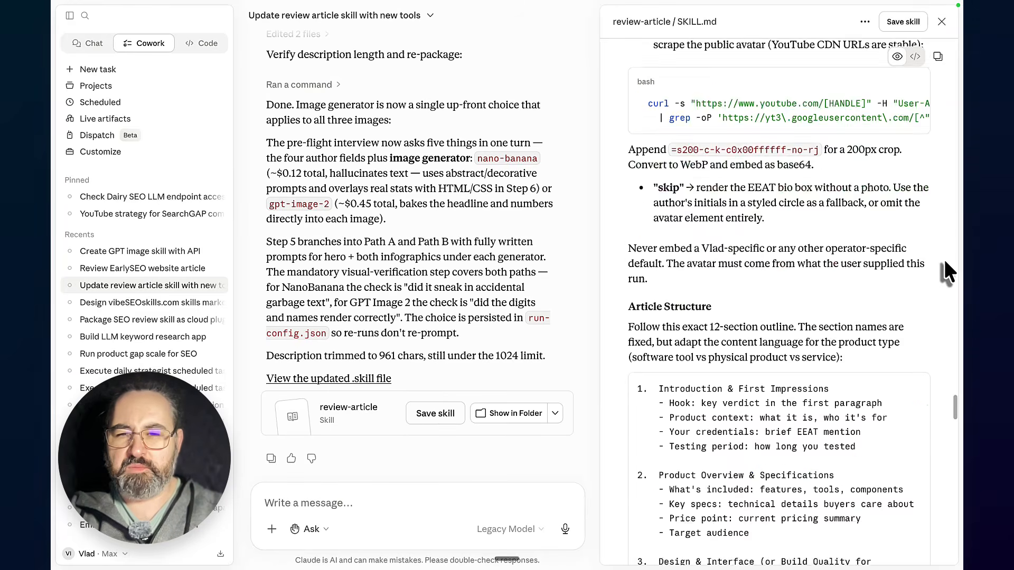
pyautogui.scroll(-15, 945, 272)
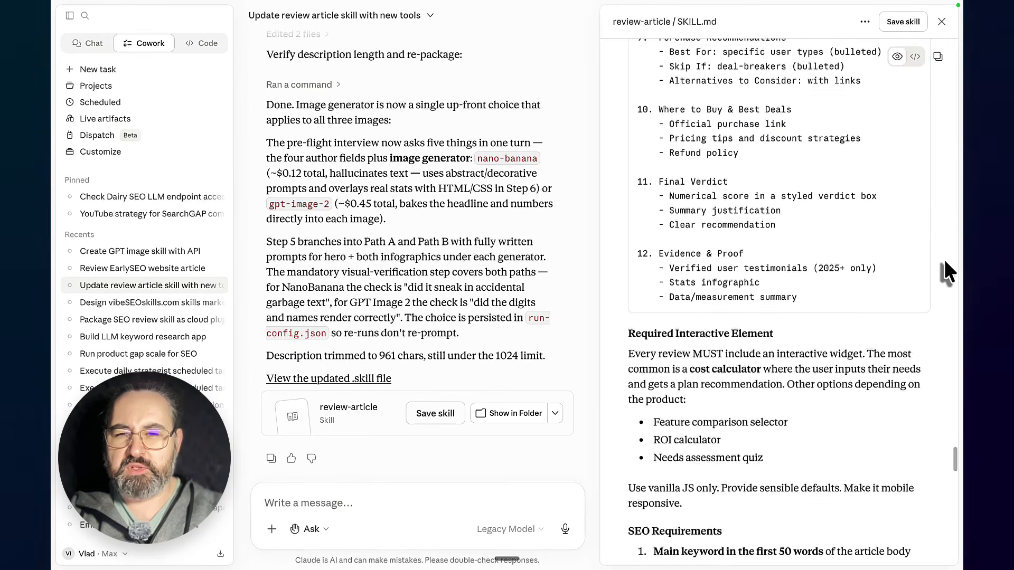
# Read the skill's SEO requirements and Step 7 quality checks, and switch to the EarlySEO article's cost calculator in Opera
pyautogui.scroll(-8, 945, 270)
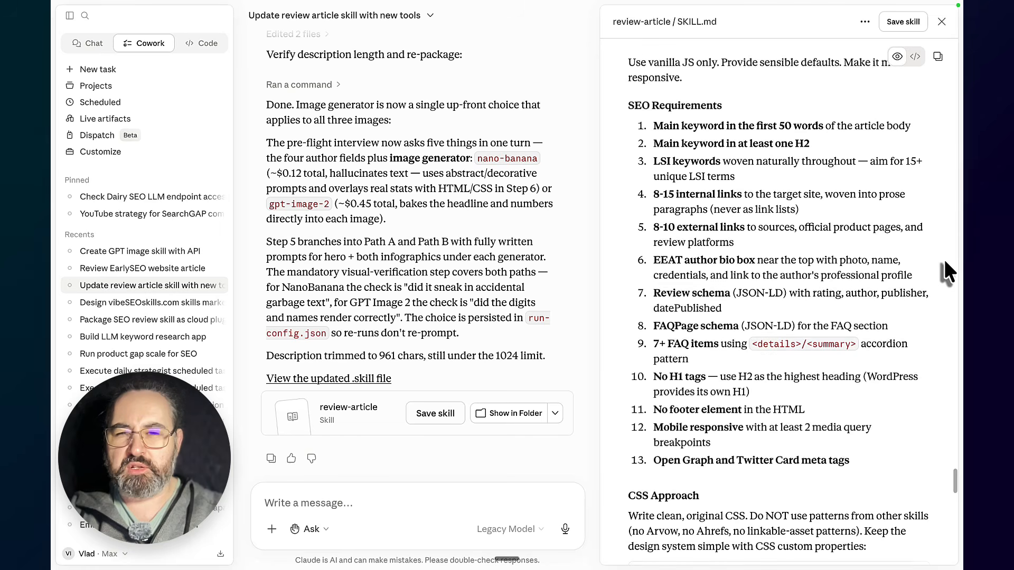
pyautogui.scroll(-15, 945, 272)
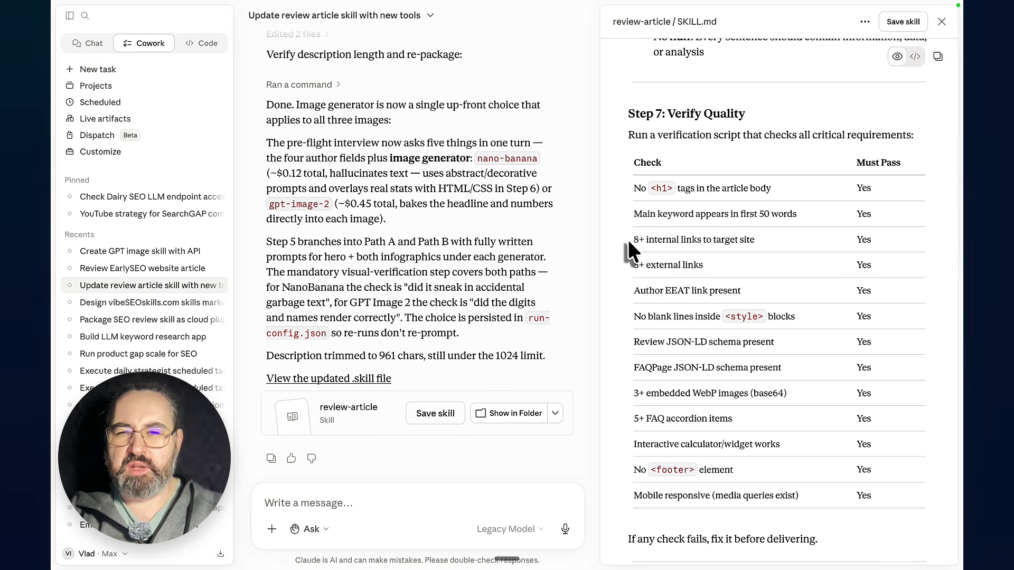
pyautogui.scroll(-2, 808, 272)
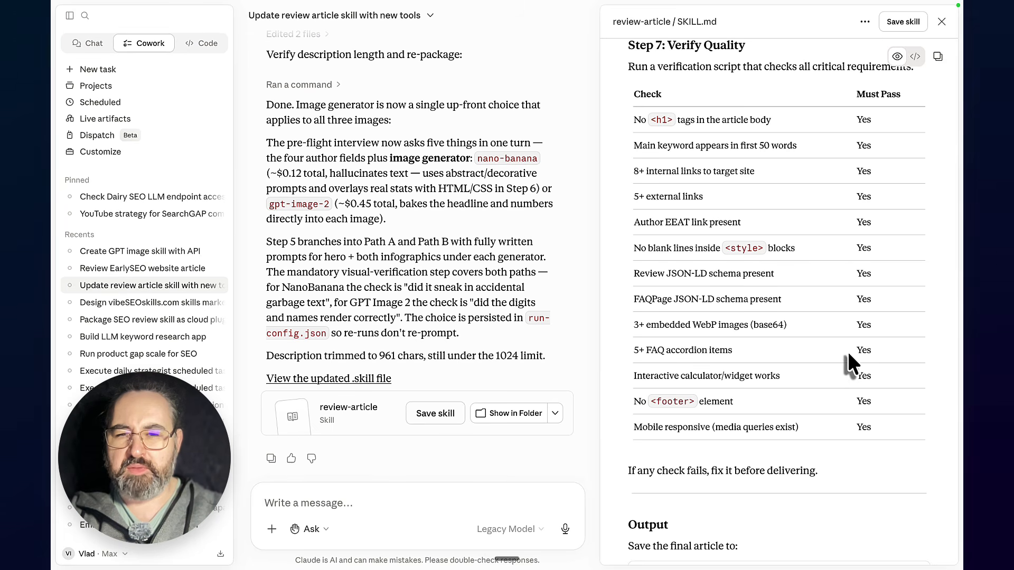
pyautogui.scroll(-10, 848, 354)
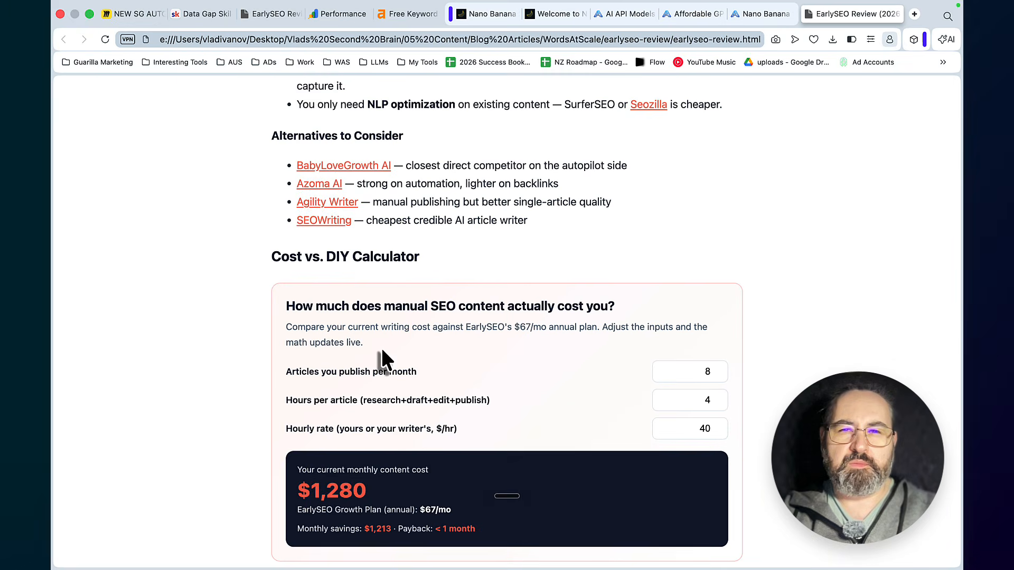
# Open the SearchGAP Method classroom on Skool and browse its courses, from Student Bonuses down to Custom Tools
pyautogui.click(207, 10)
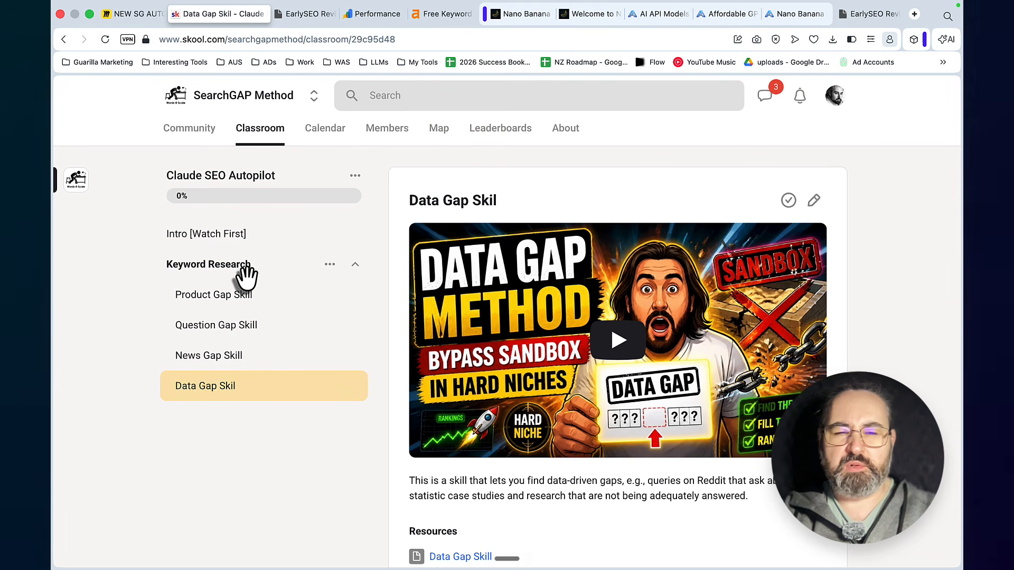
pyautogui.click(196, 133)
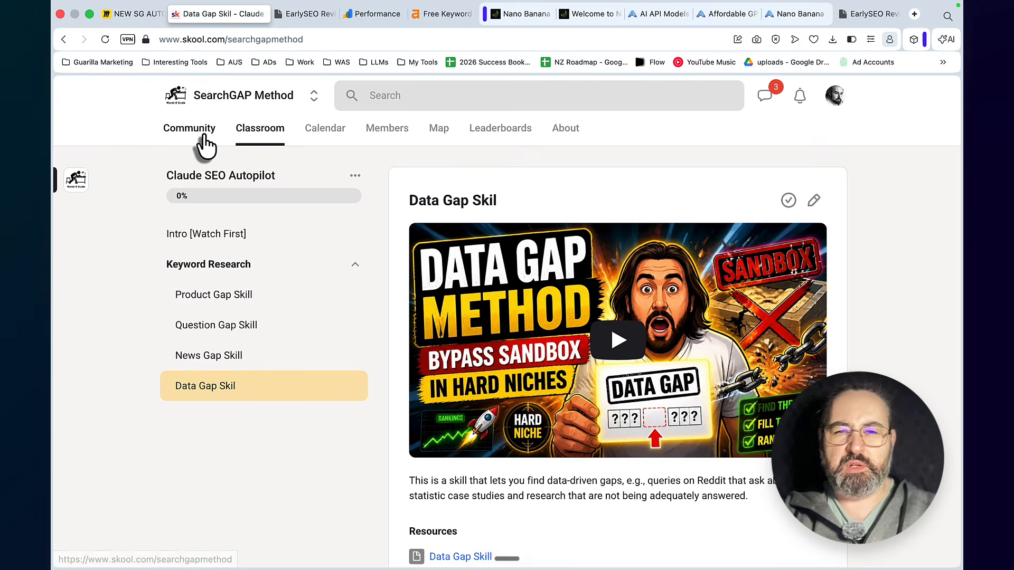
pyautogui.click(267, 132)
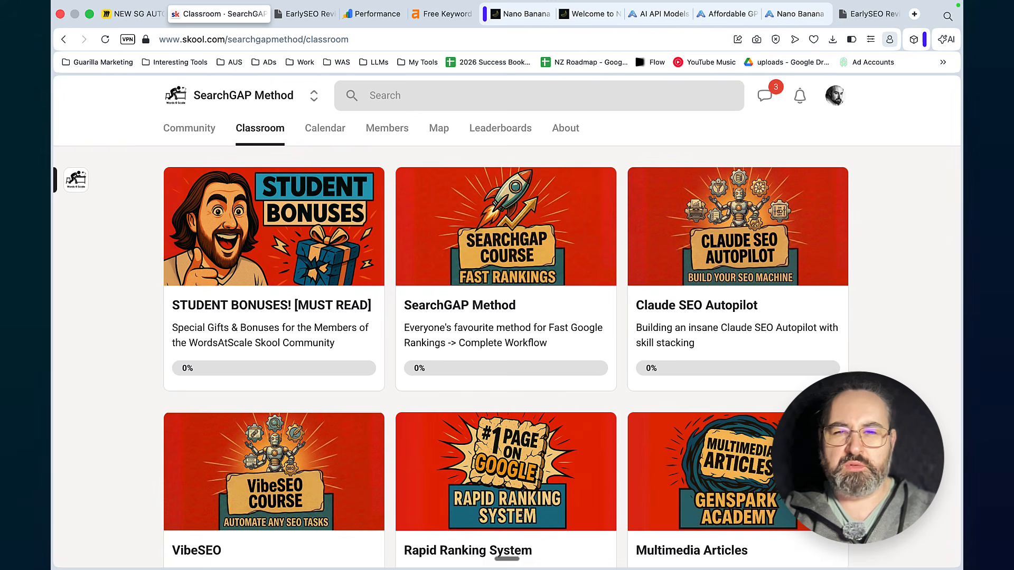
pyautogui.scroll(-3, 507, 317)
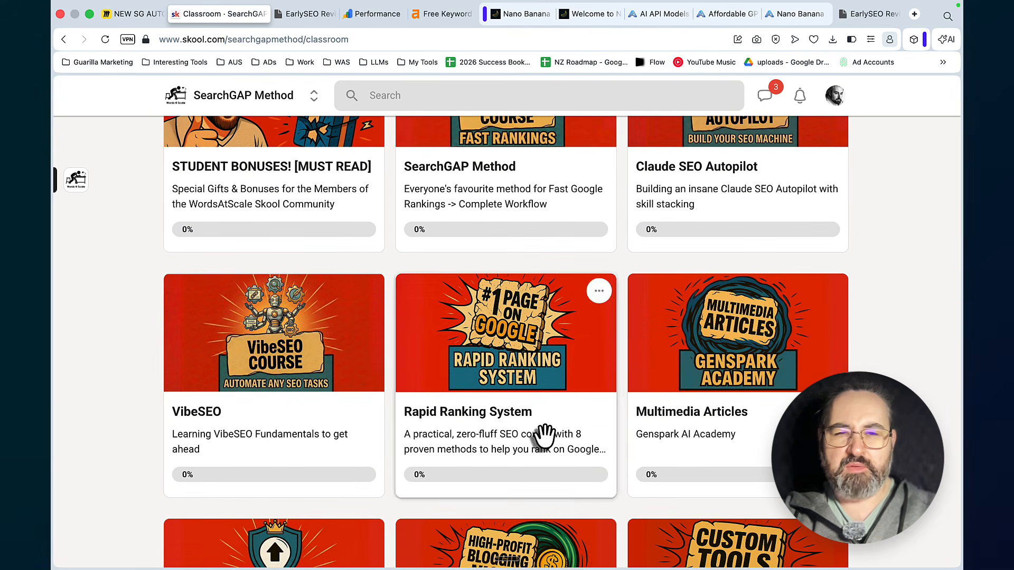
pyautogui.scroll(-3, 581, 435)
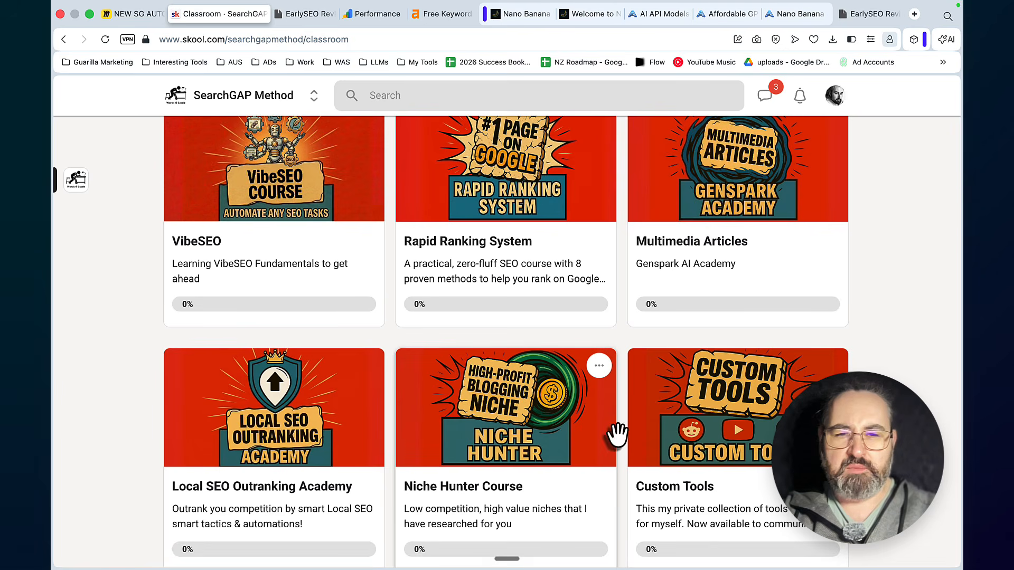
pyautogui.scroll(-2, 539, 525)
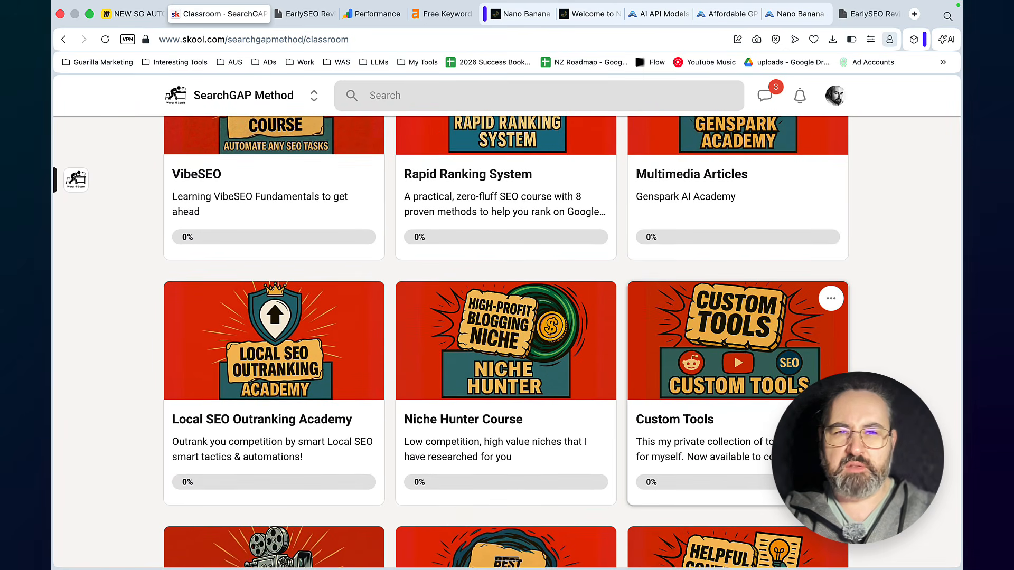
# View the Claude SEO Autopilot stages on the NEW SG AUTOMATION Miro board and bring up the Search Console Performance report
pyautogui.click(127, 15)
pyautogui.scroll(-5, 454, 356)
pyautogui.scroll(4, 454, 357)
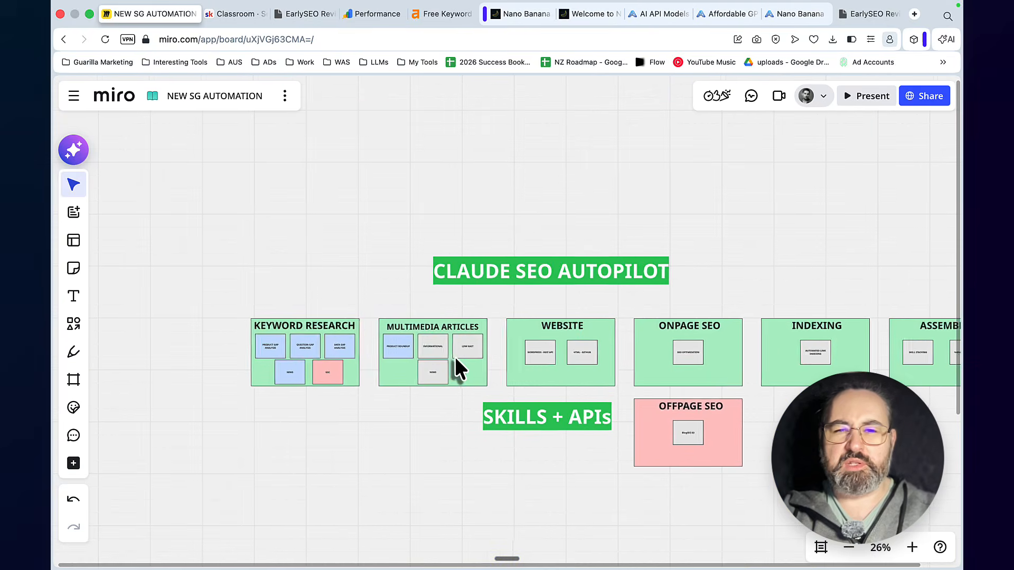
pyautogui.hscroll(3, 454, 356)
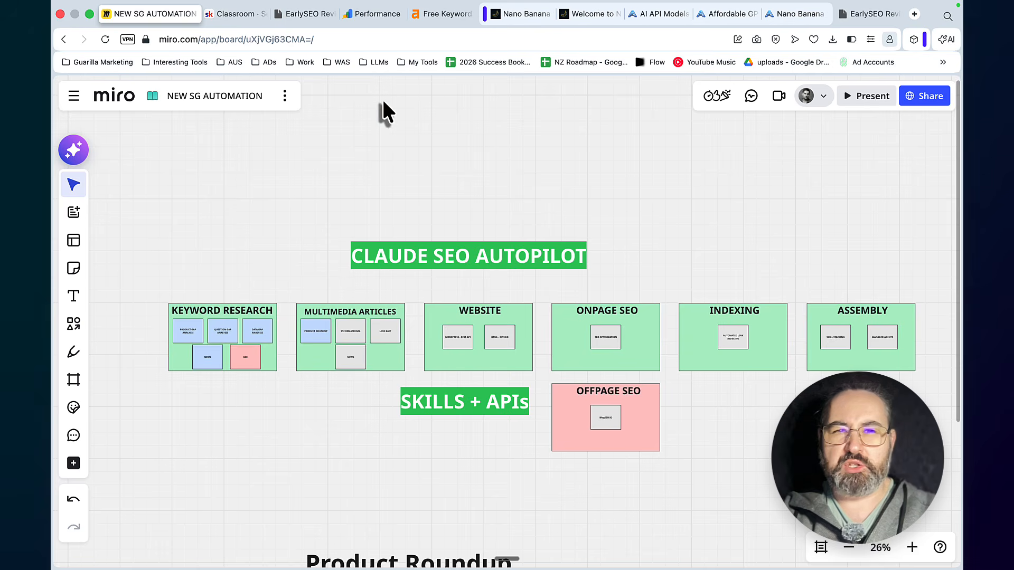
pyautogui.click(376, 15)
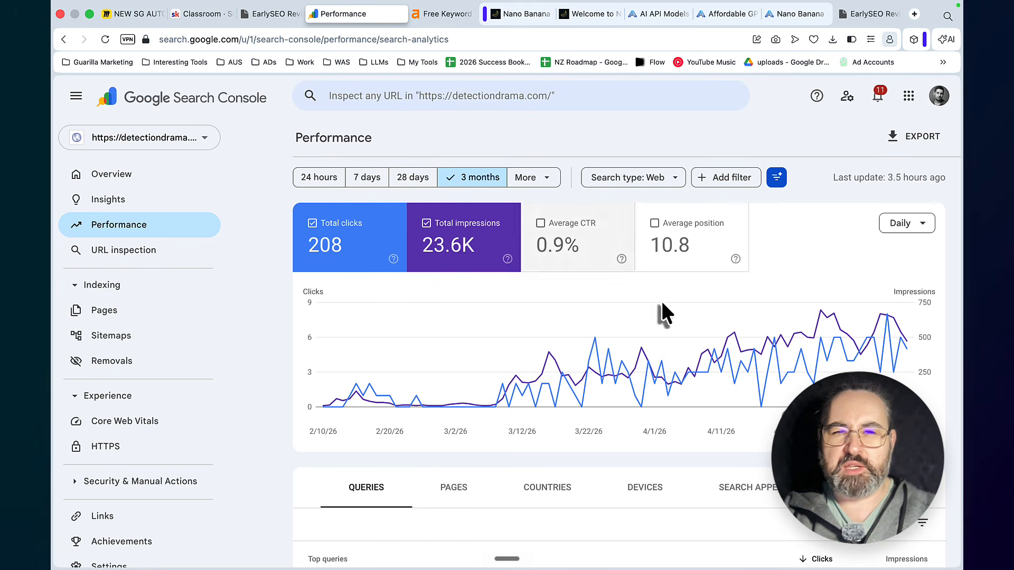